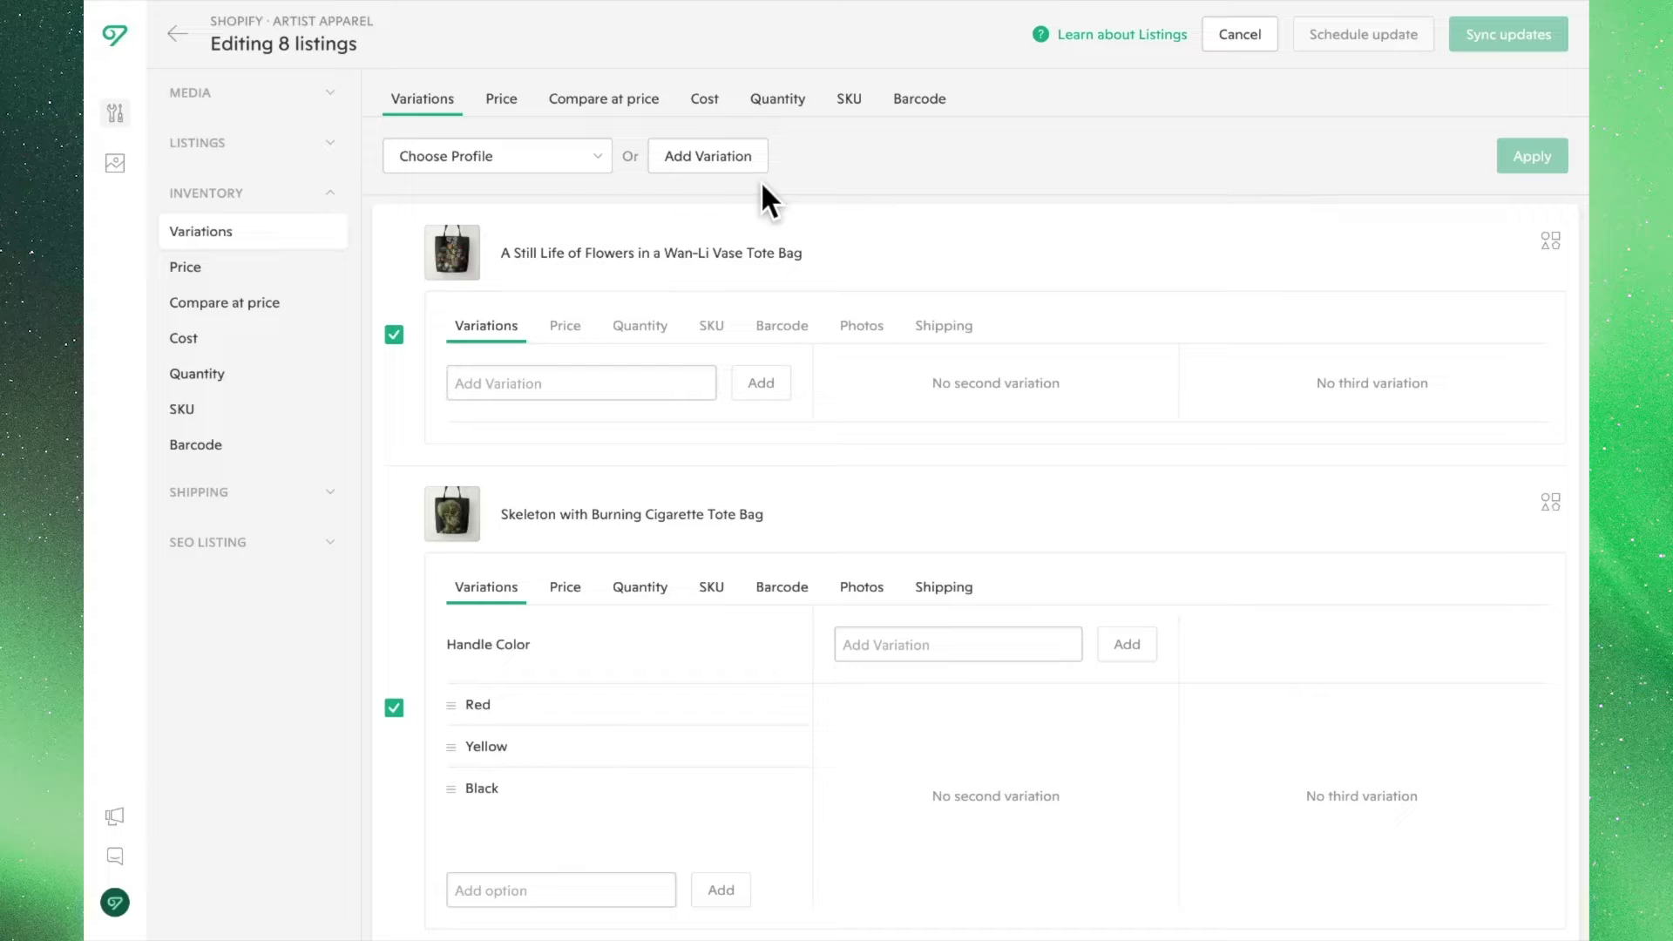
Step: Add a Size variation to the listings with the options 12 In, 14 In and 16 In
click(747, 164)
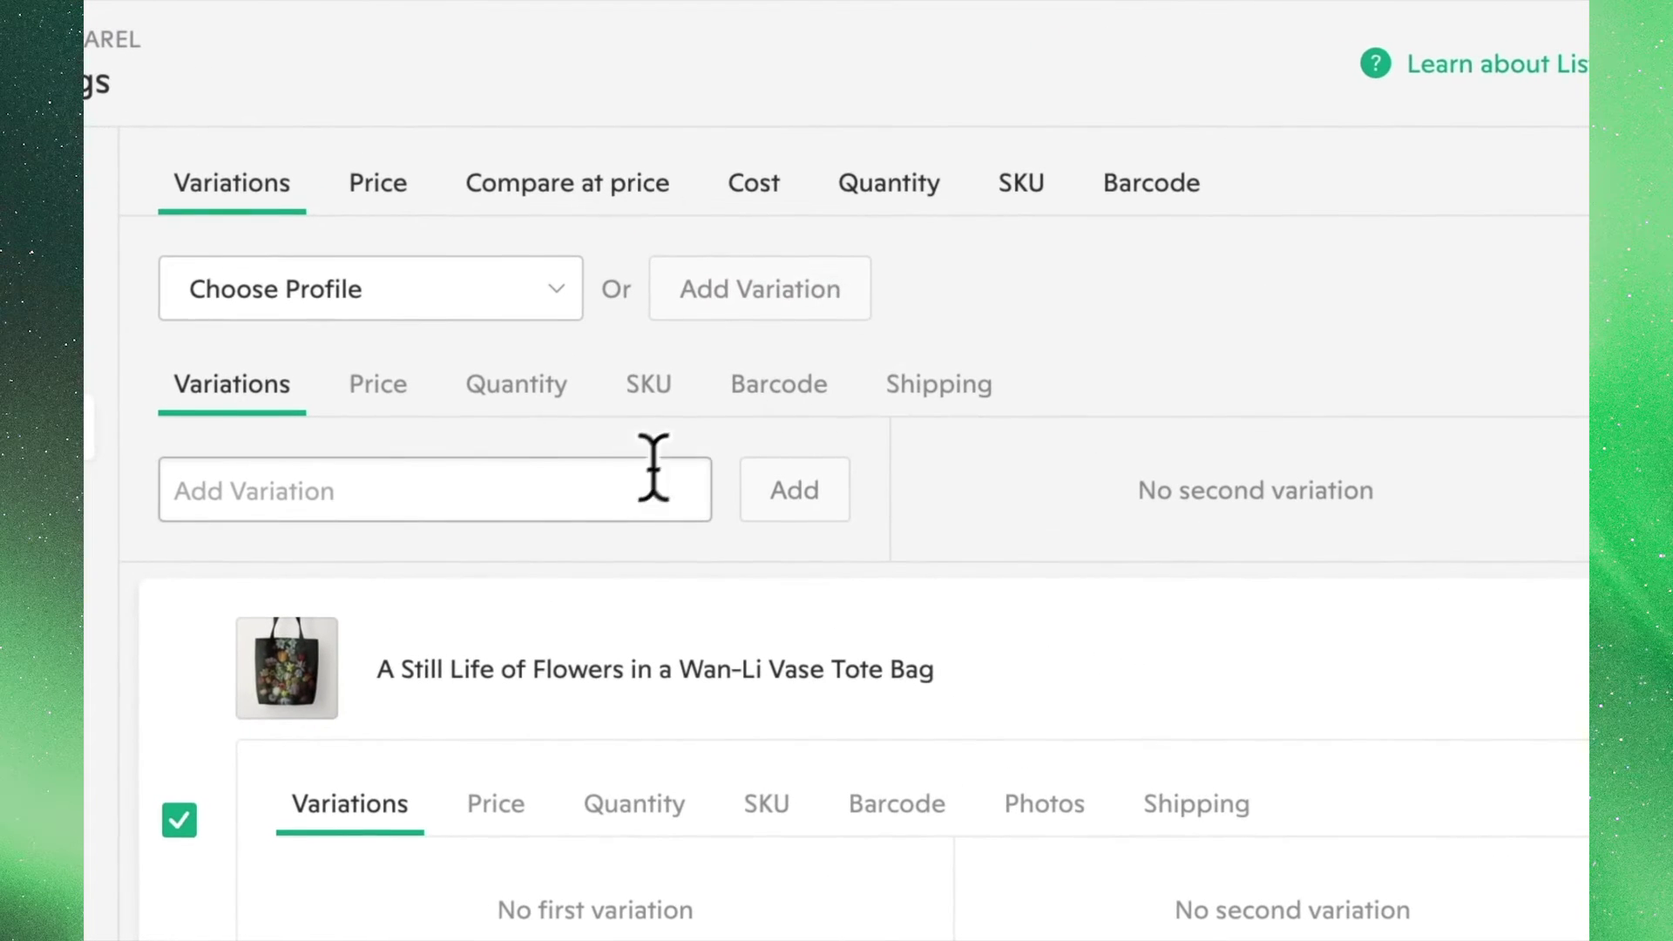
click(575, 502)
text(Size)
key(Return)
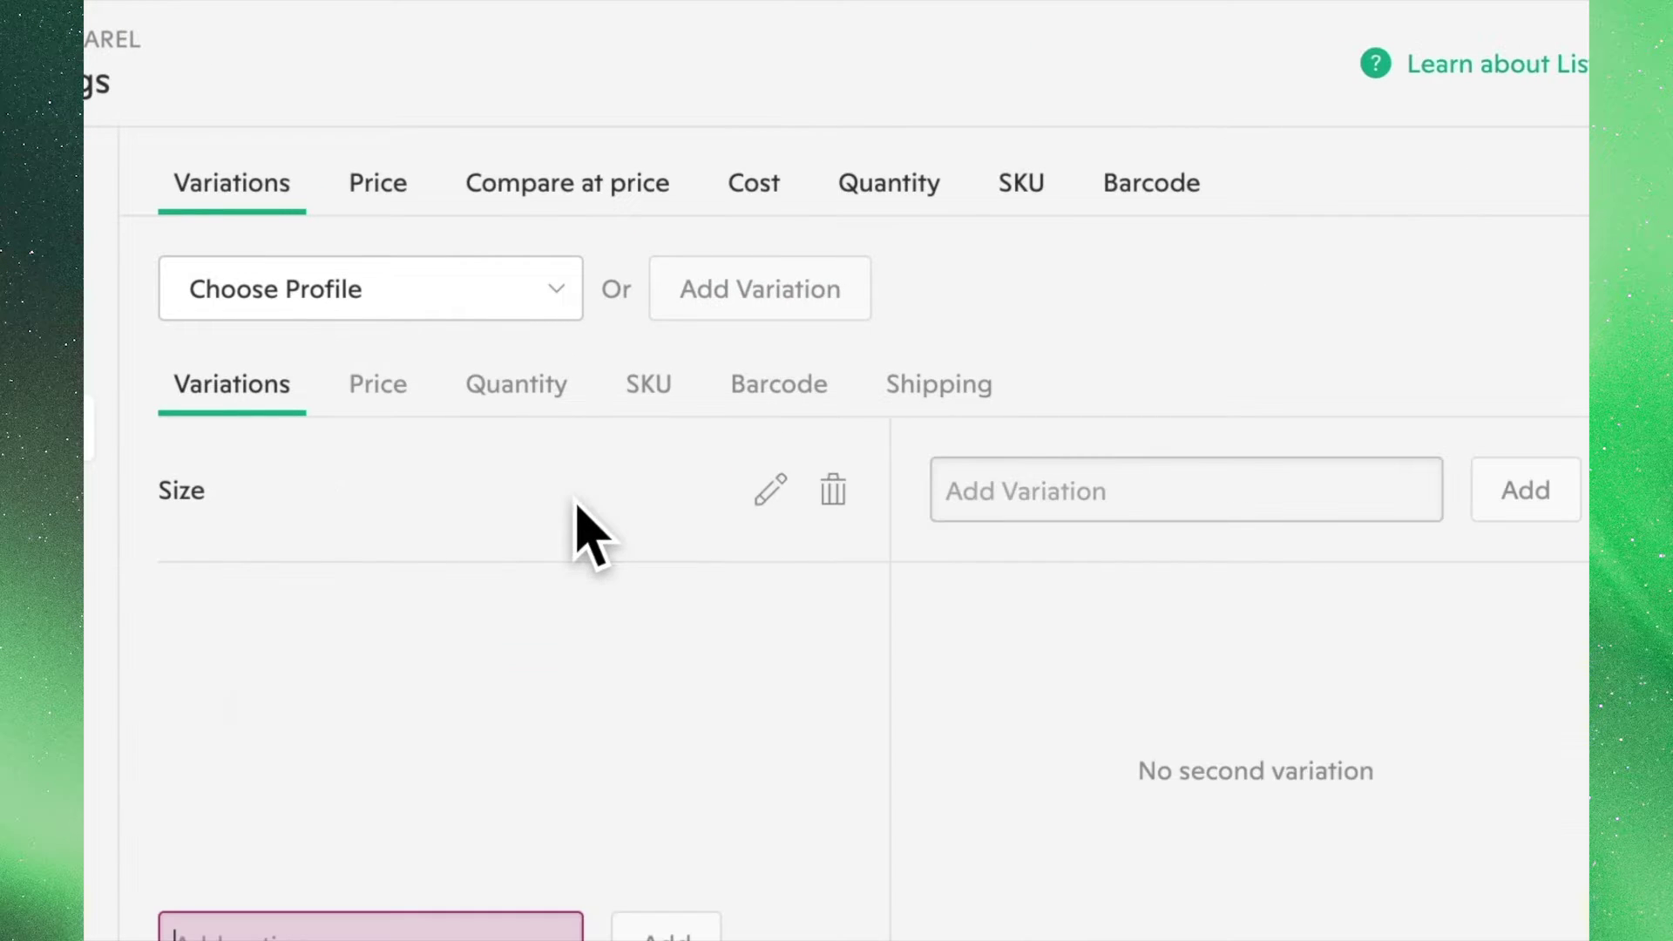
text(12 I)
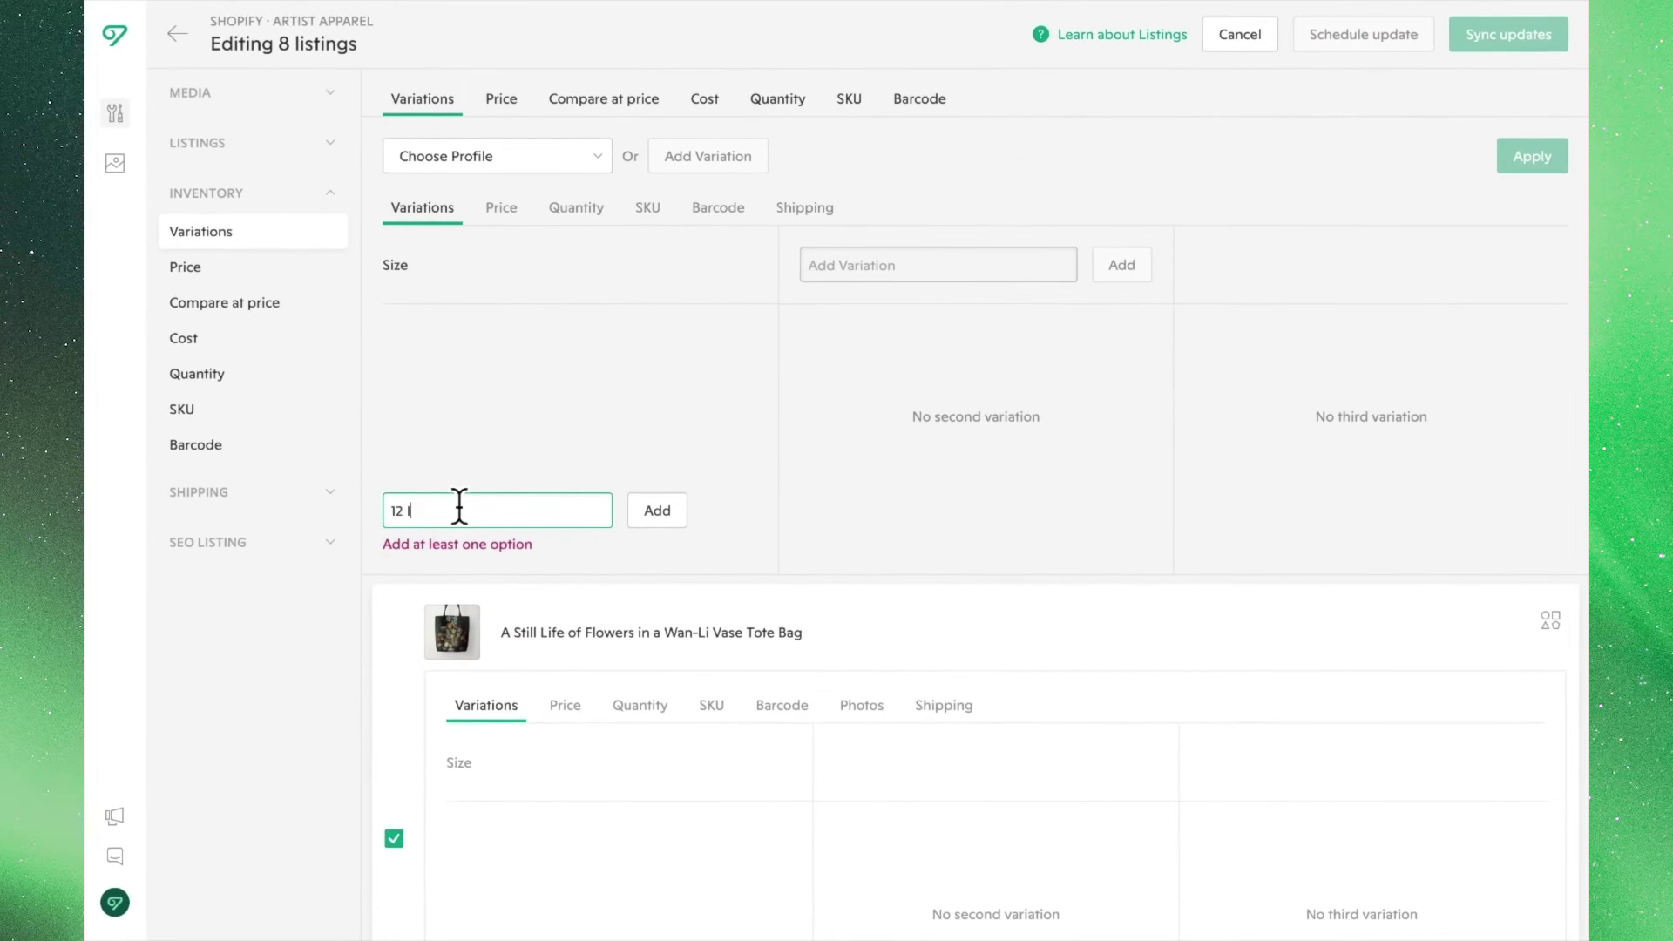
text(n)
key(Return)
text(14 In)
key(Return)
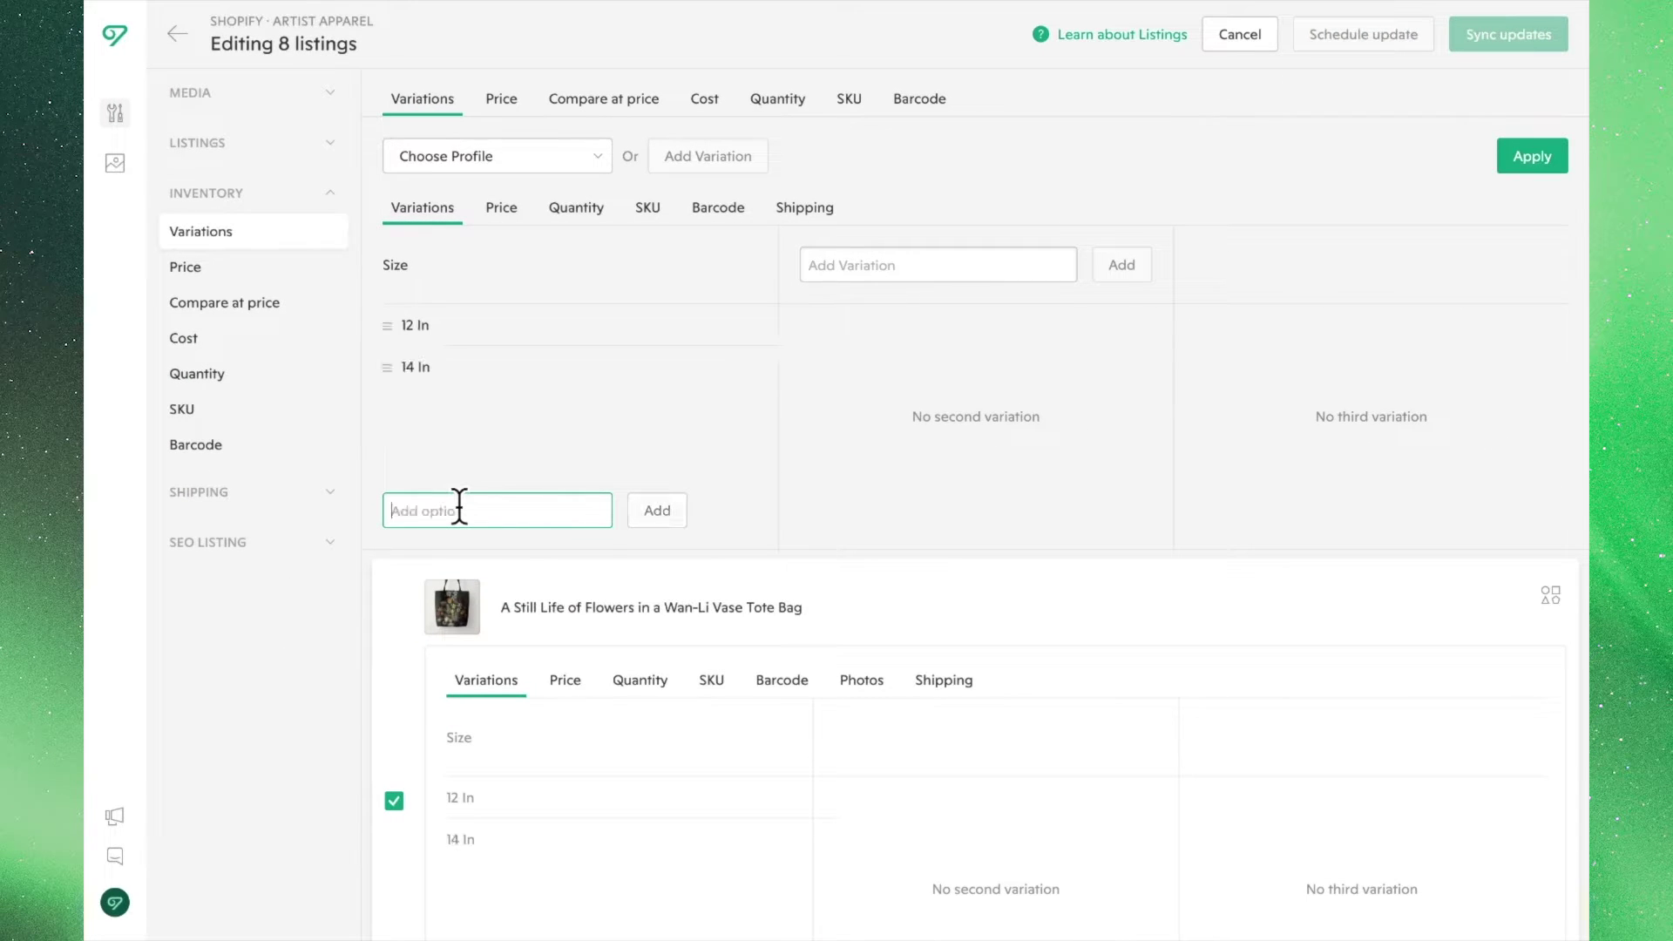
text(16 In)
key(Return)
Step: Add Color as the second variation with the options Red, Blue, Yellow and Black
click(871, 257)
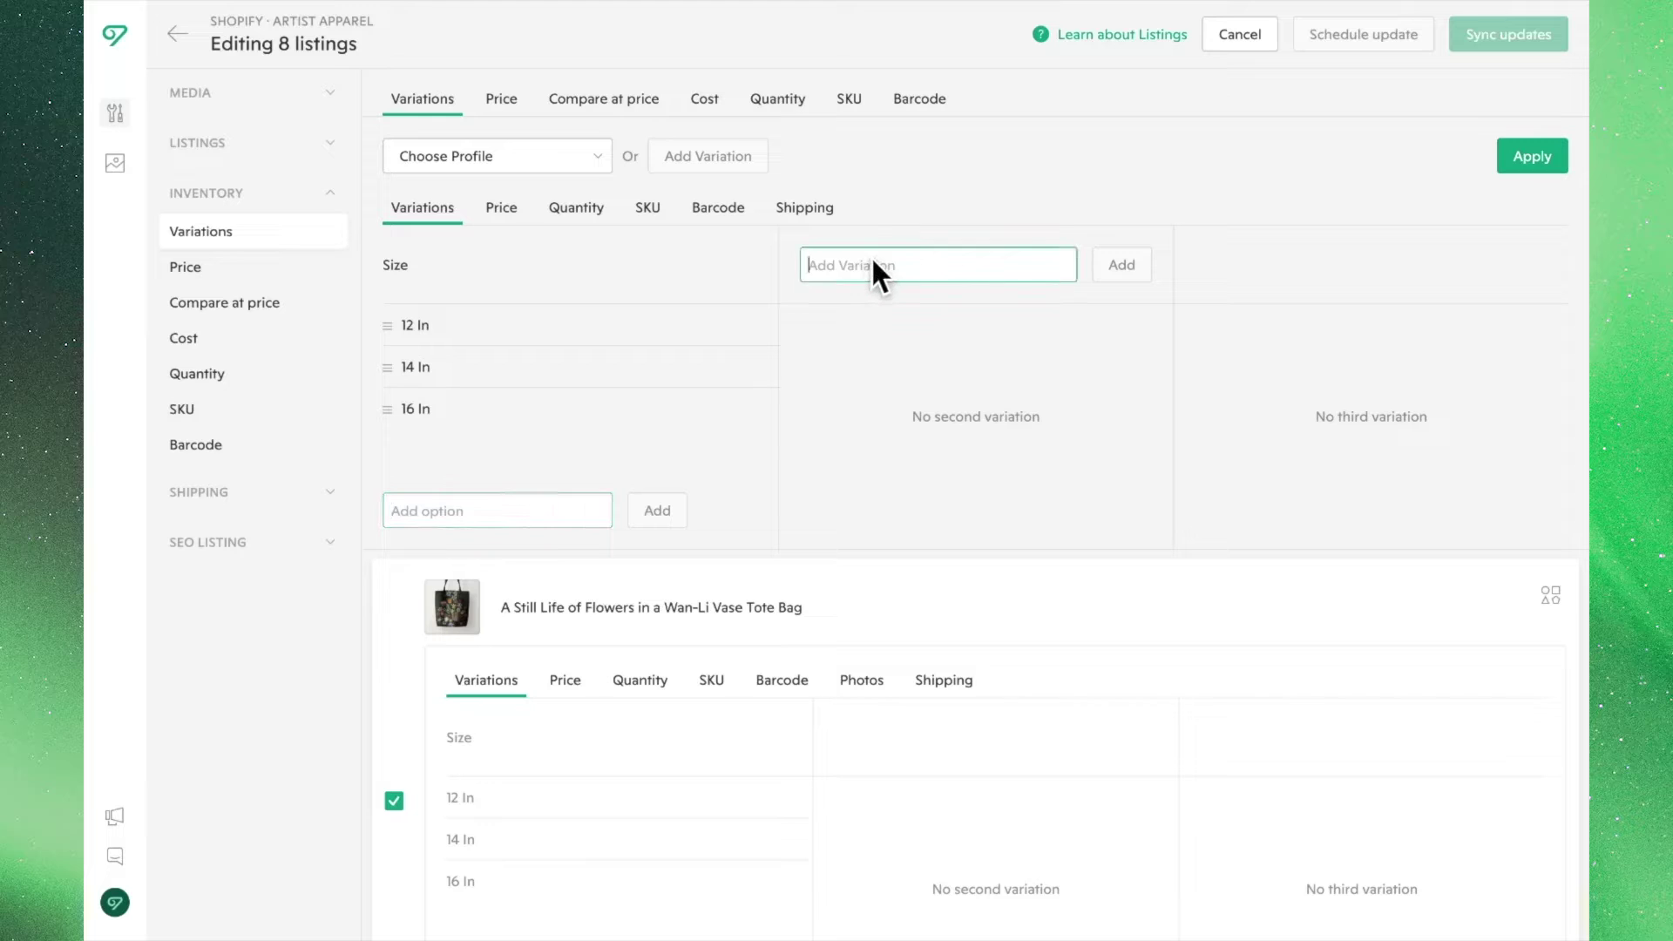
text(Color)
key(Return)
text(Red)
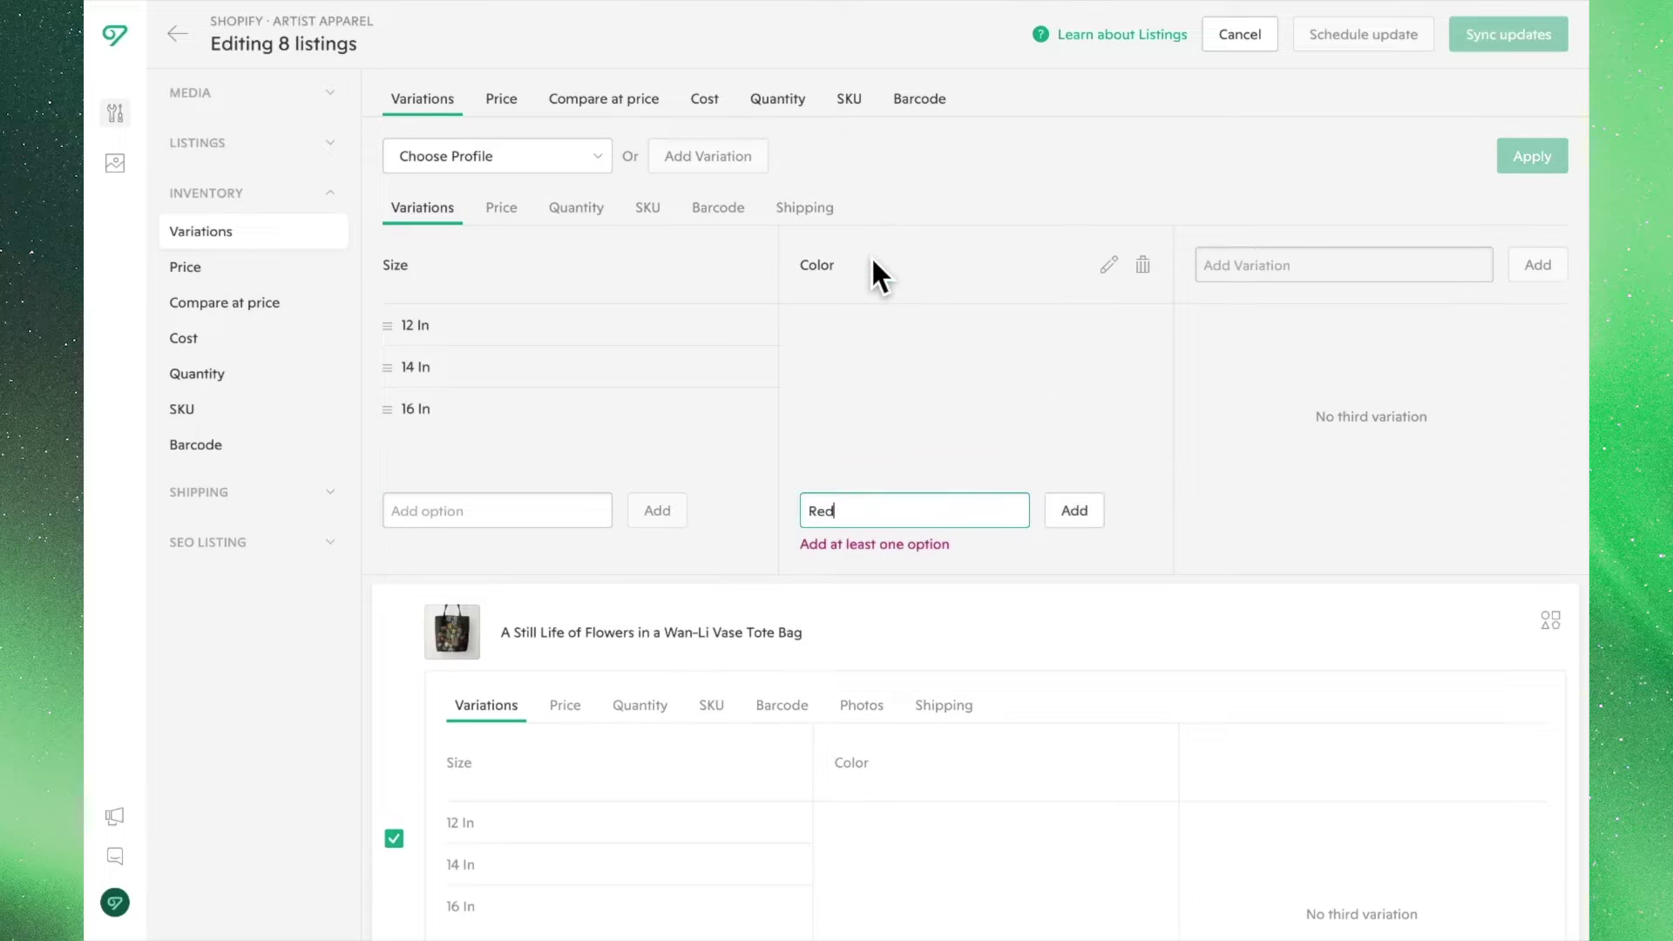
key(Return)
text(Blue)
key(Return)
text(Yellow)
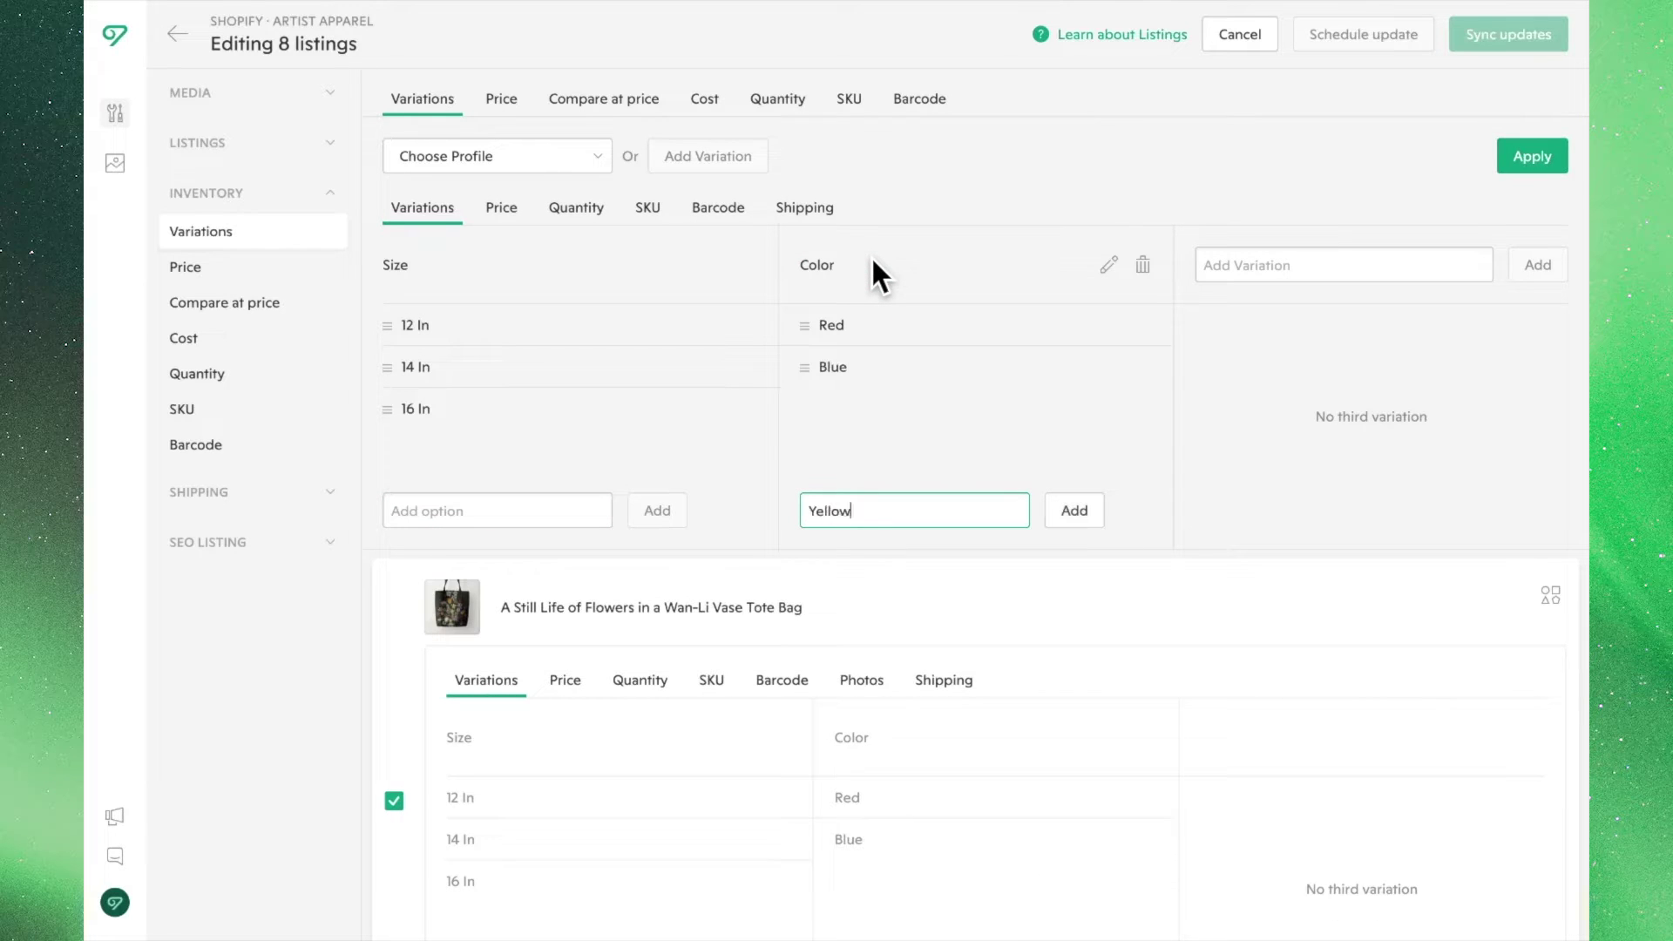
key(Return)
text(Ba)
key(BackSpace)
text(lack)
key(Return)
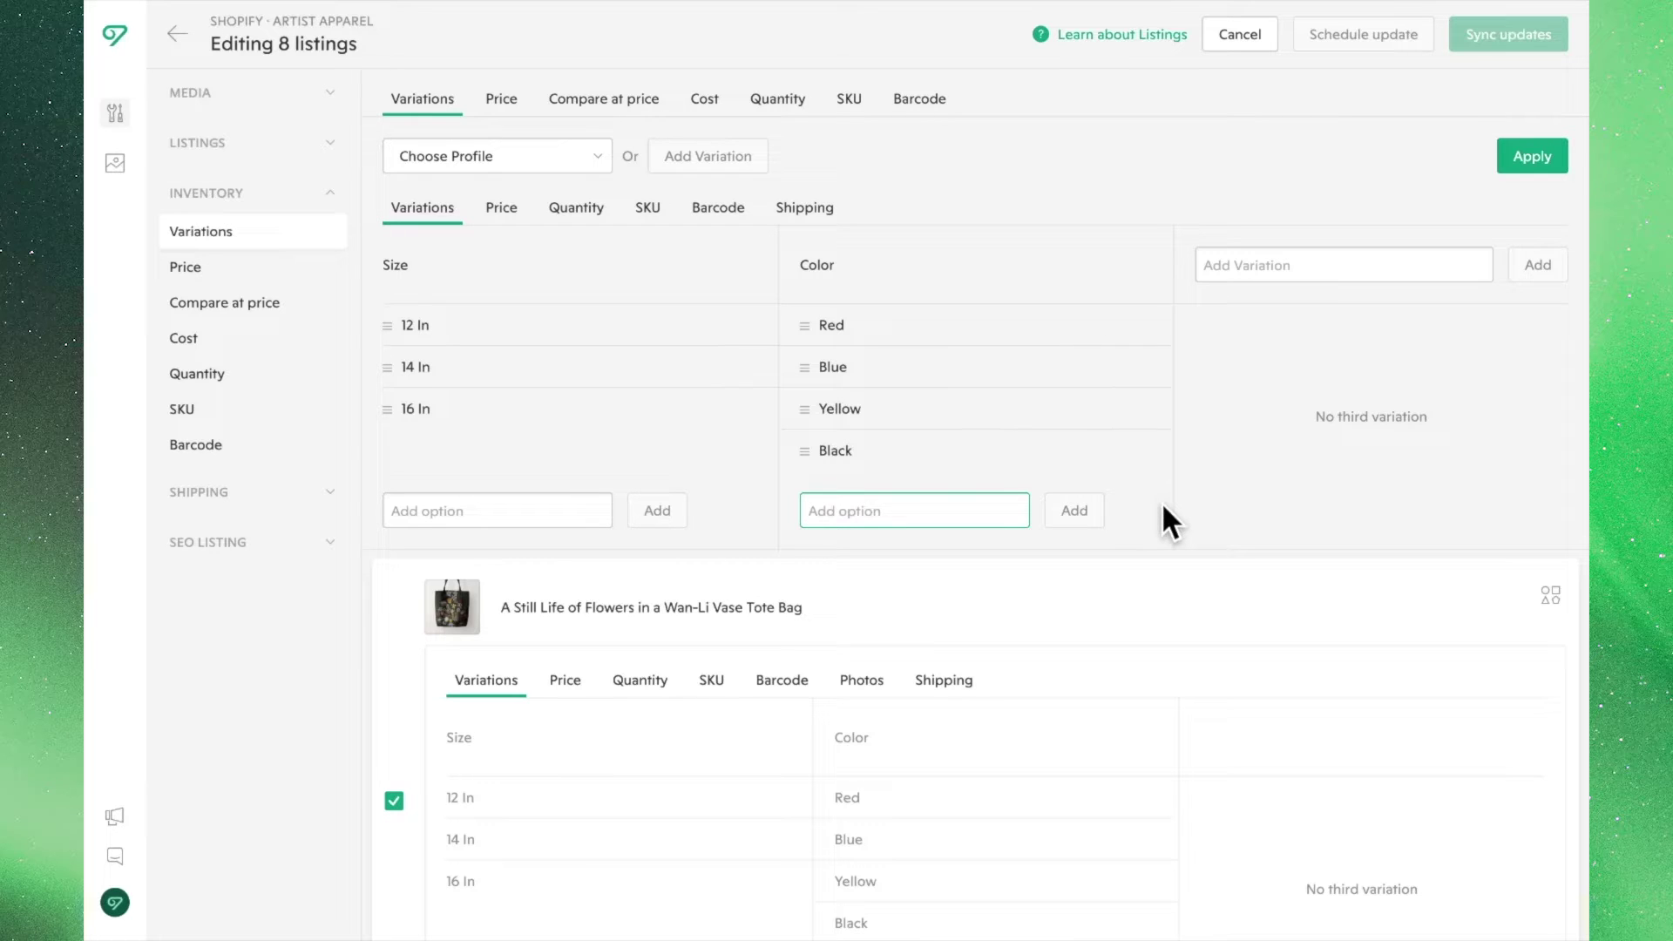
Step: Add Material as the third variation with the options Canvas and Cotton
click(1251, 265)
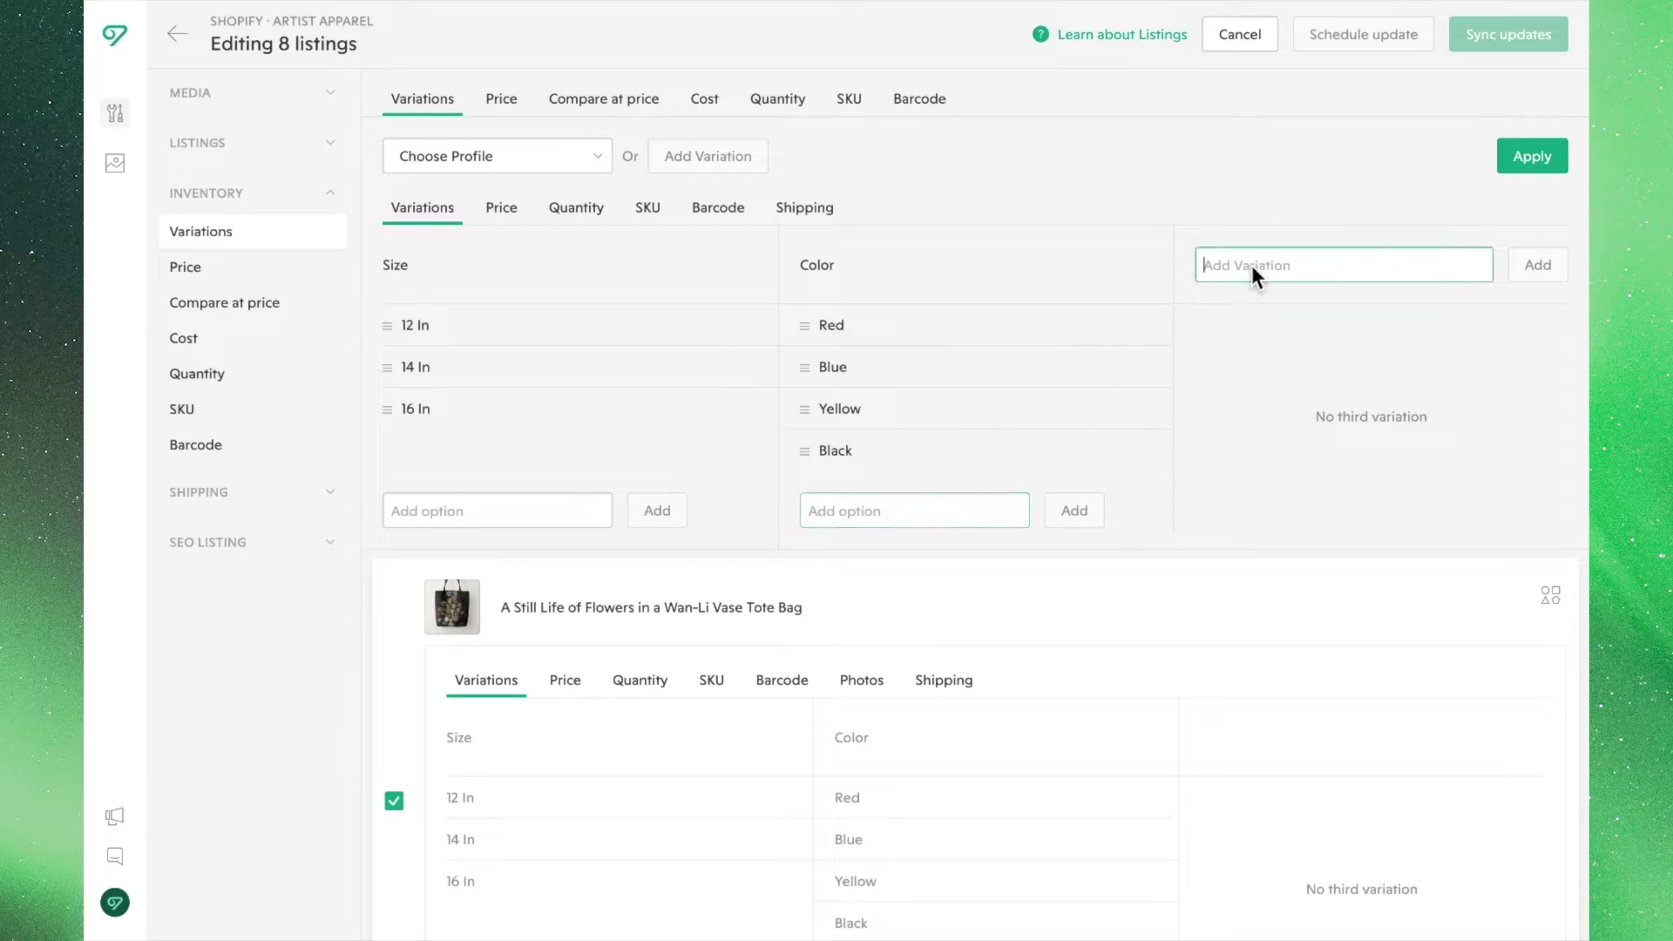
text(Material)
key(Return)
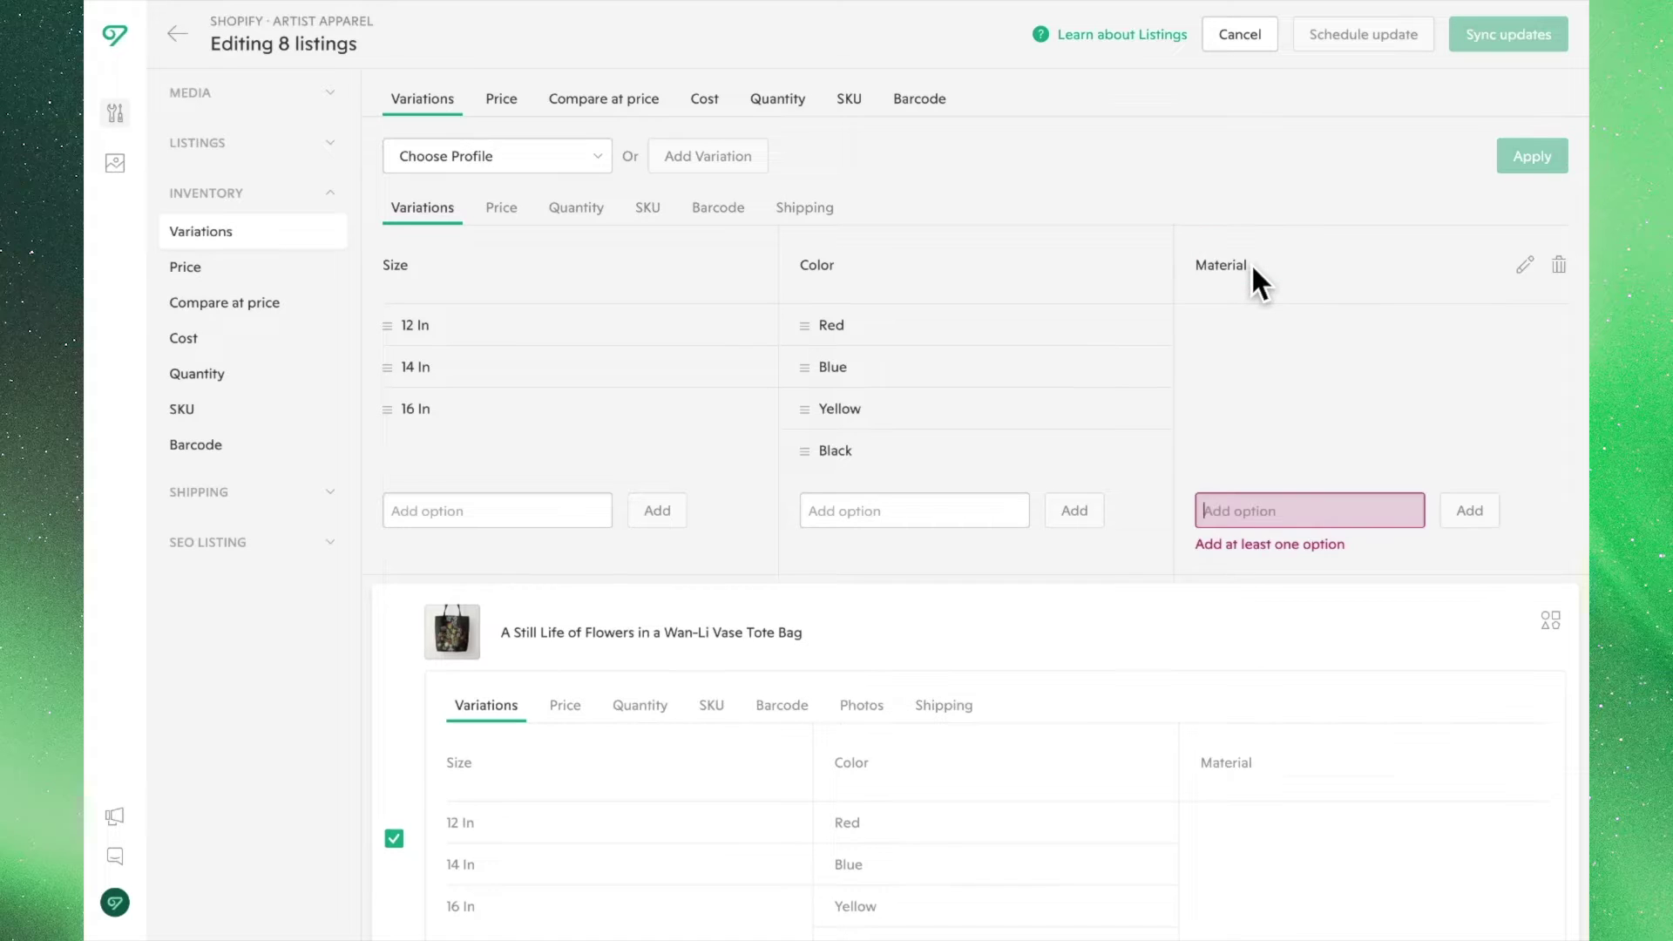
text(Canvas)
key(Return)
text(Cotton)
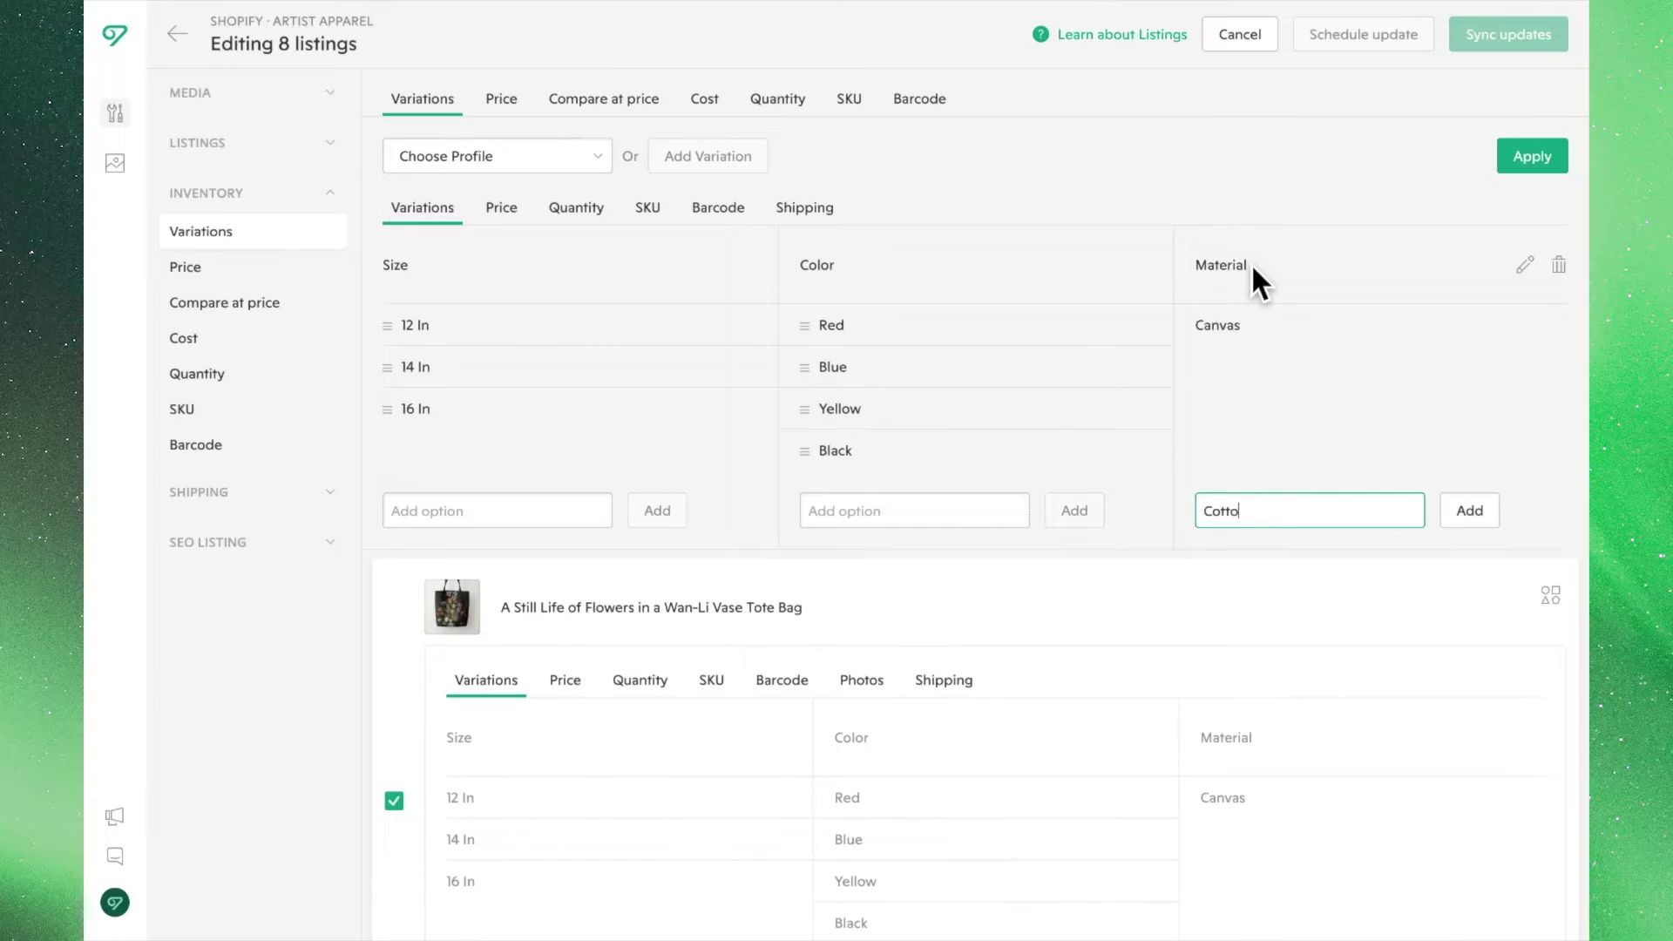
key(Return)
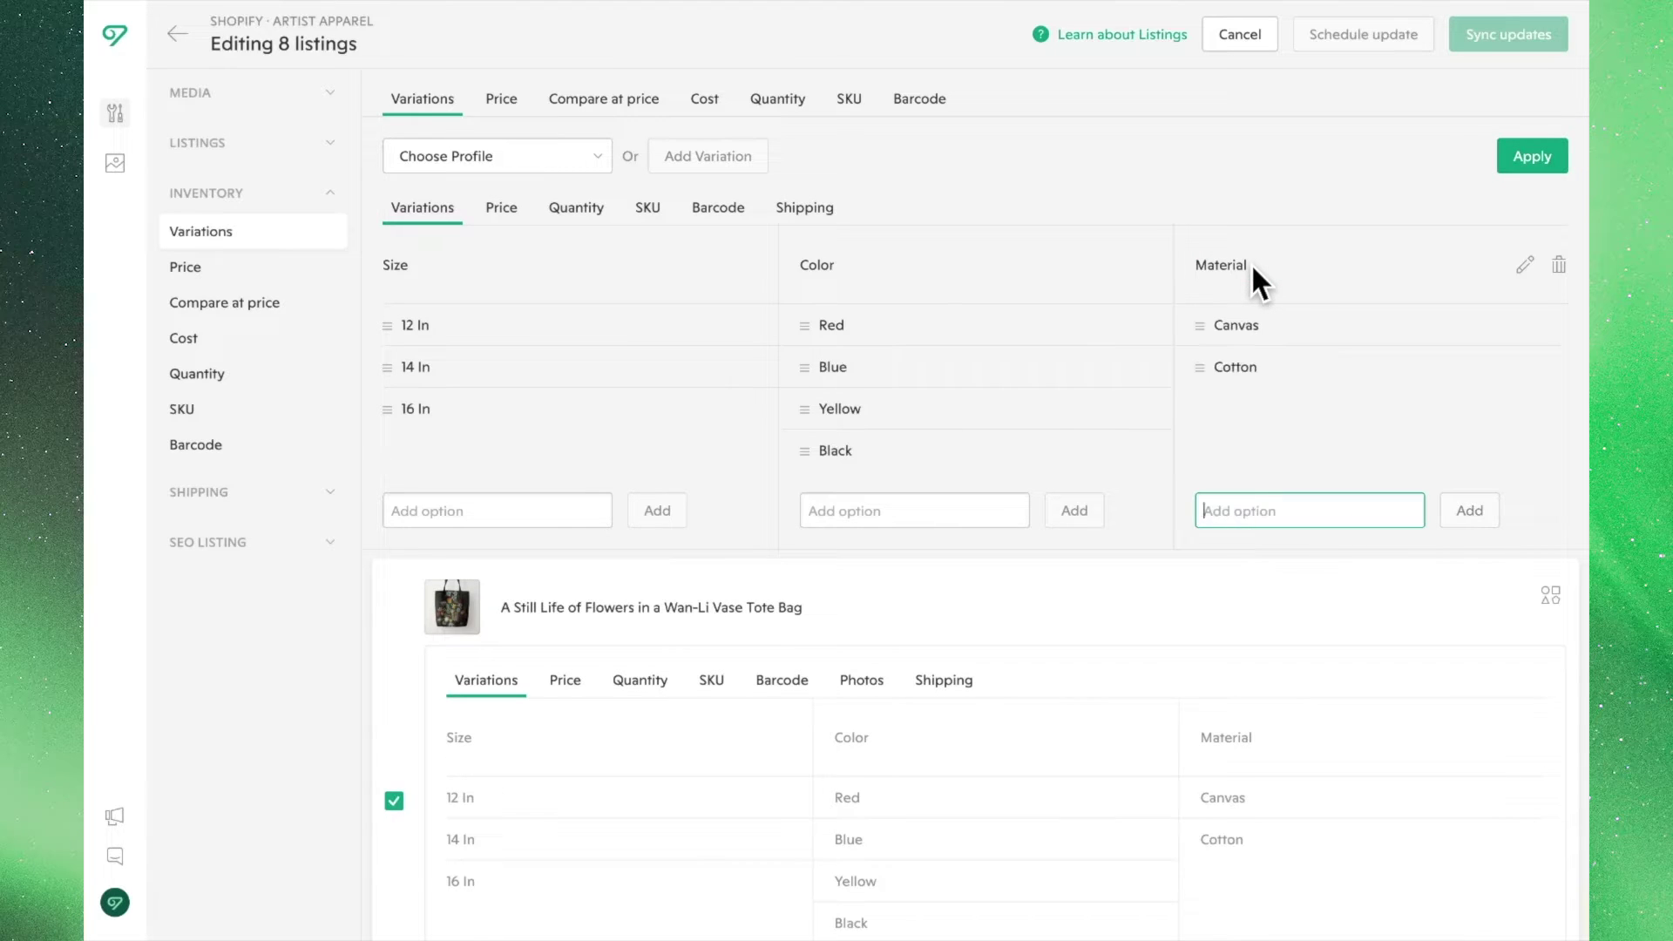
click(1288, 225)
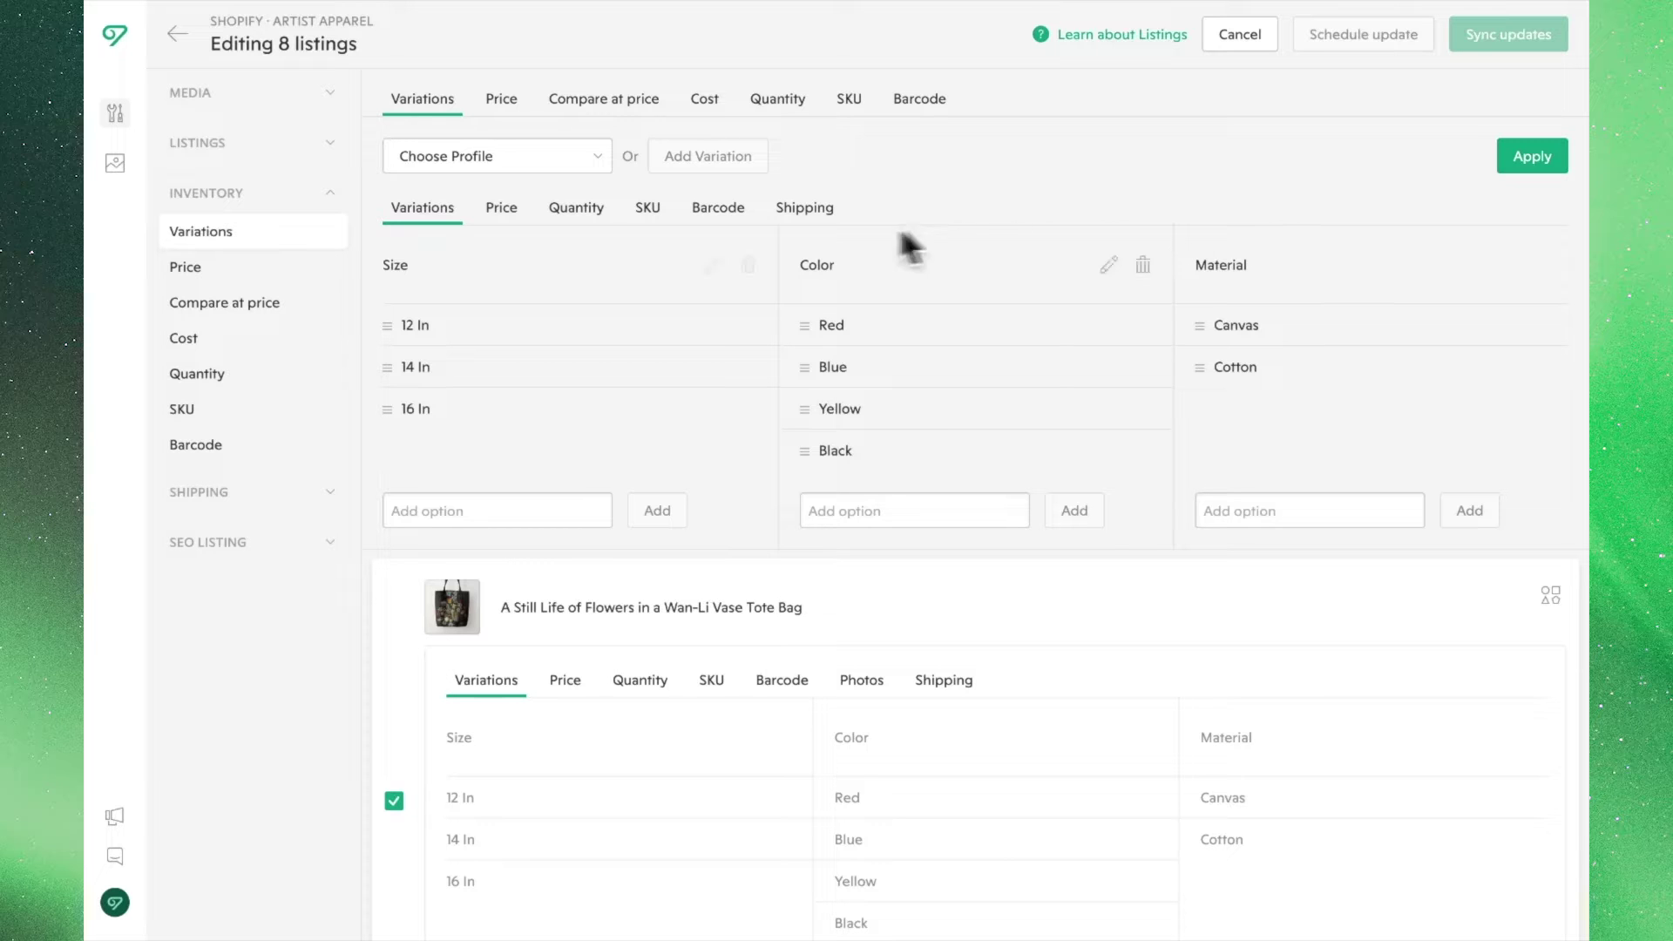
Step: Change the price of all variants in bulk to 20
click(511, 211)
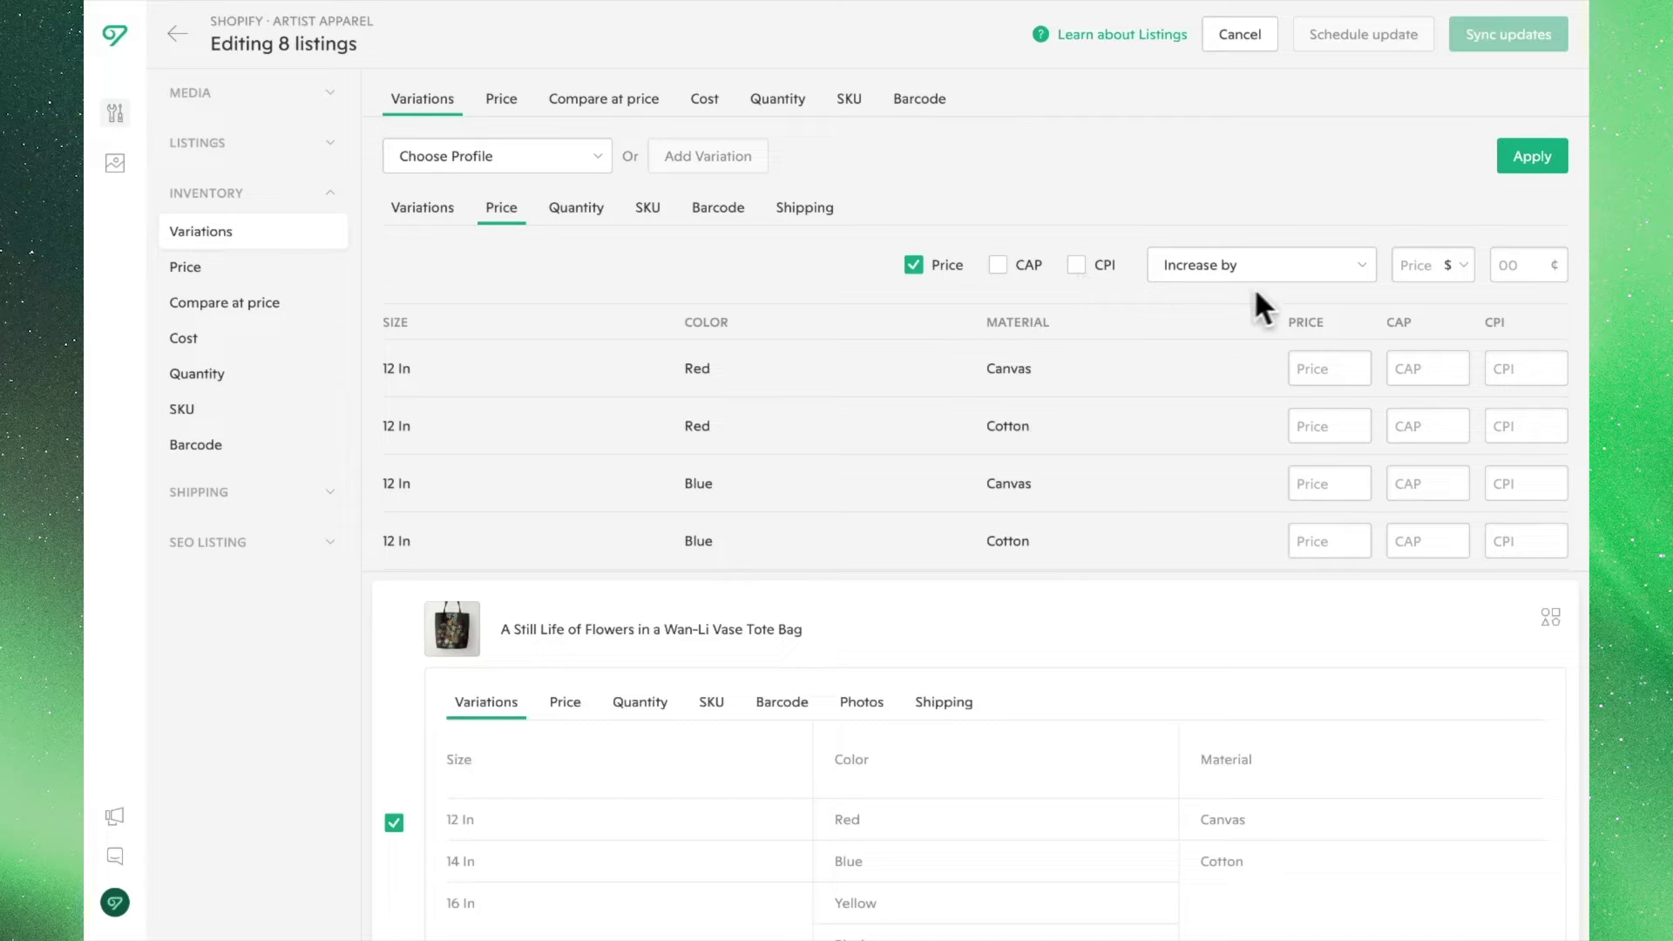
click(1348, 264)
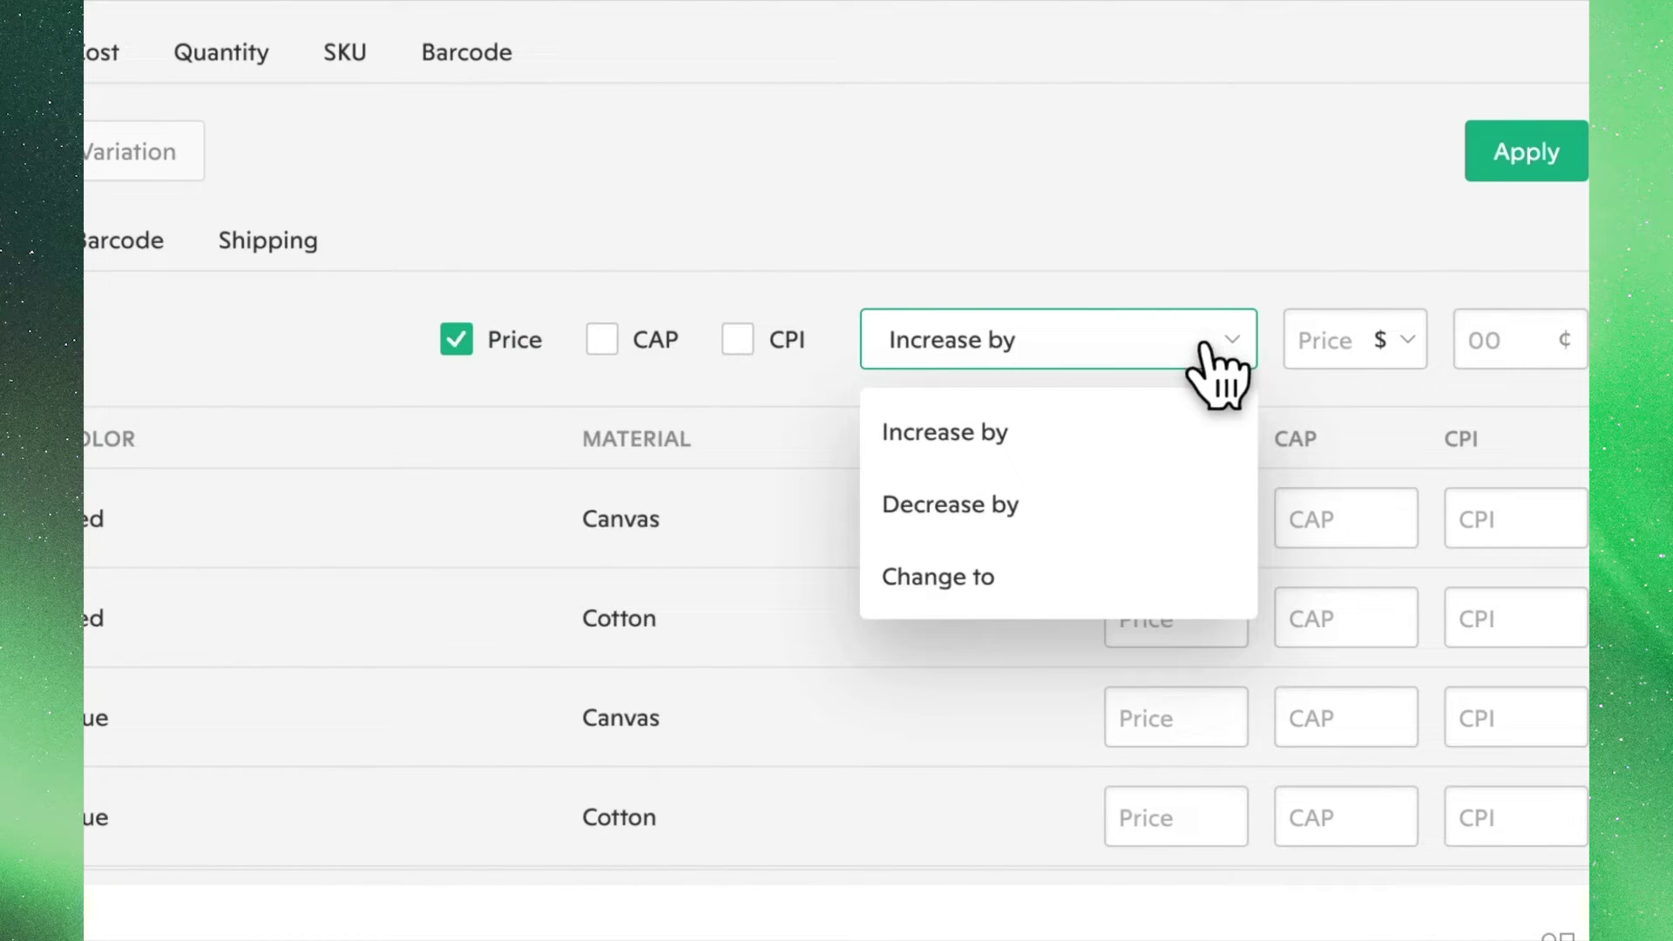
click(1216, 595)
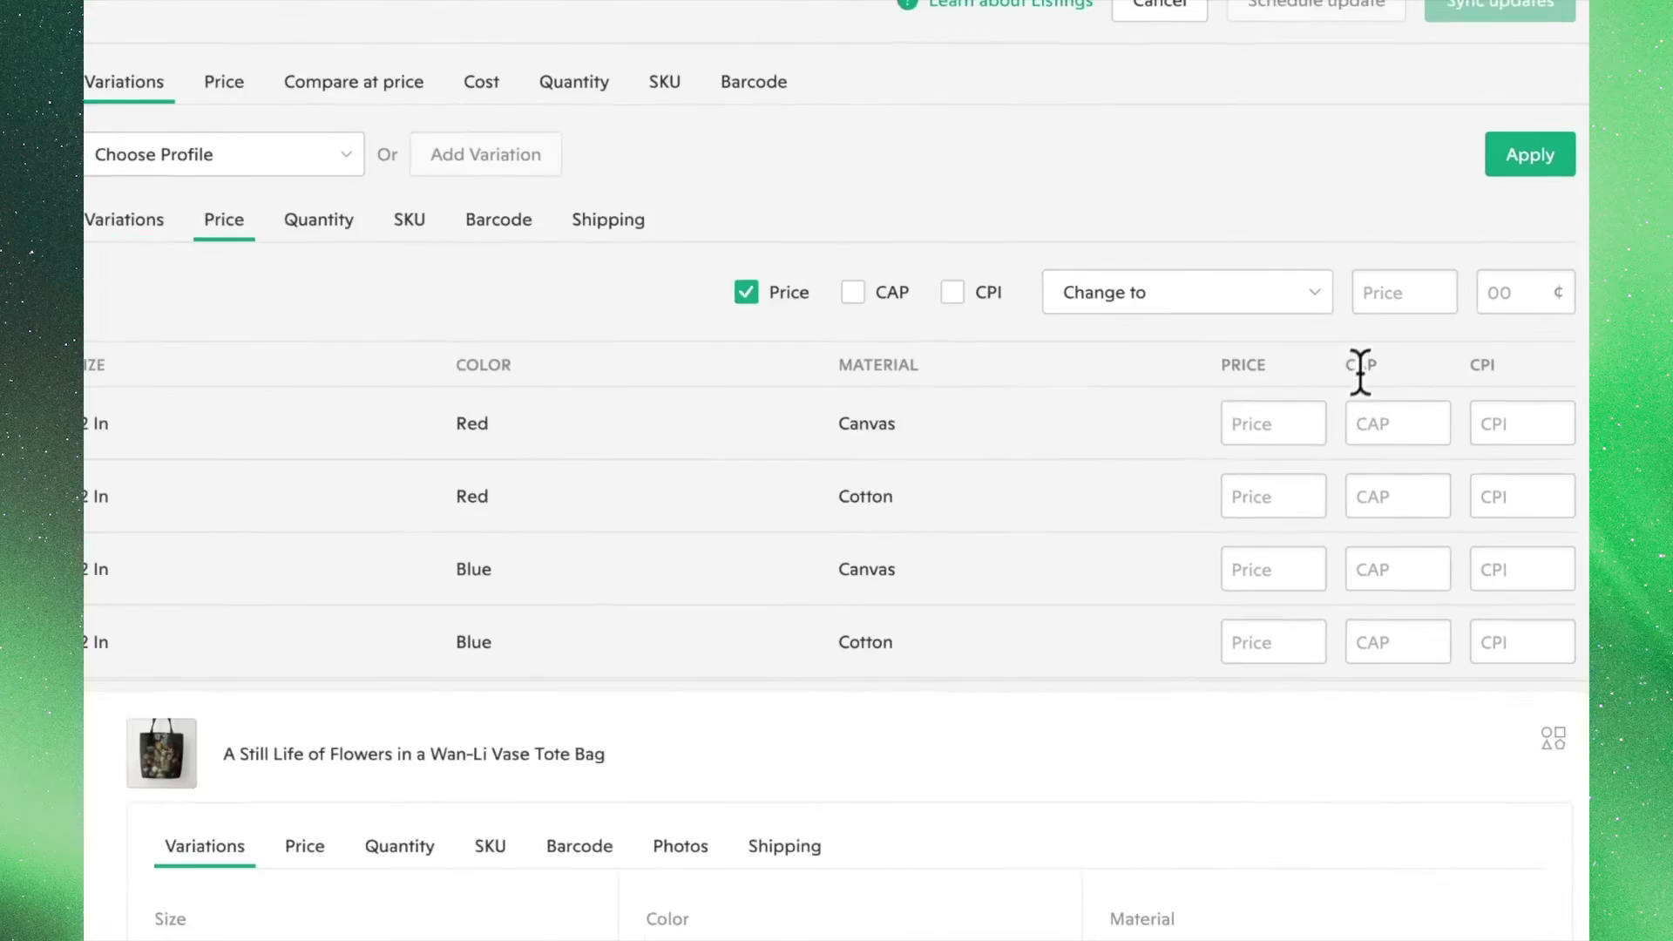
click(1325, 349)
text(20)
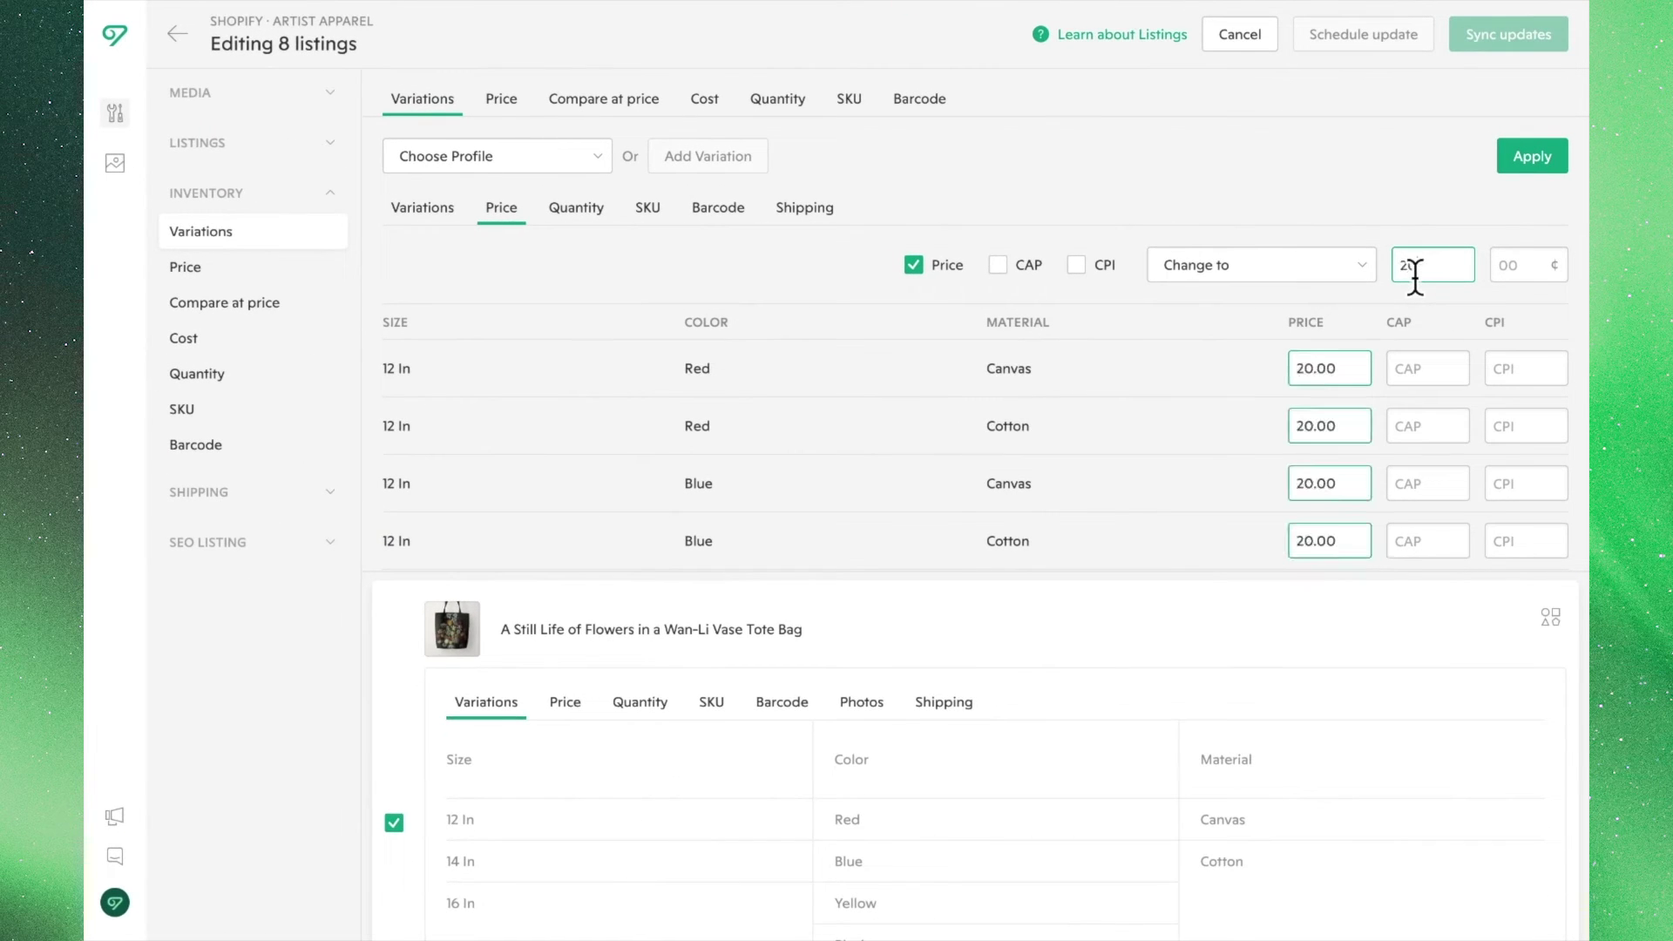
click(1409, 310)
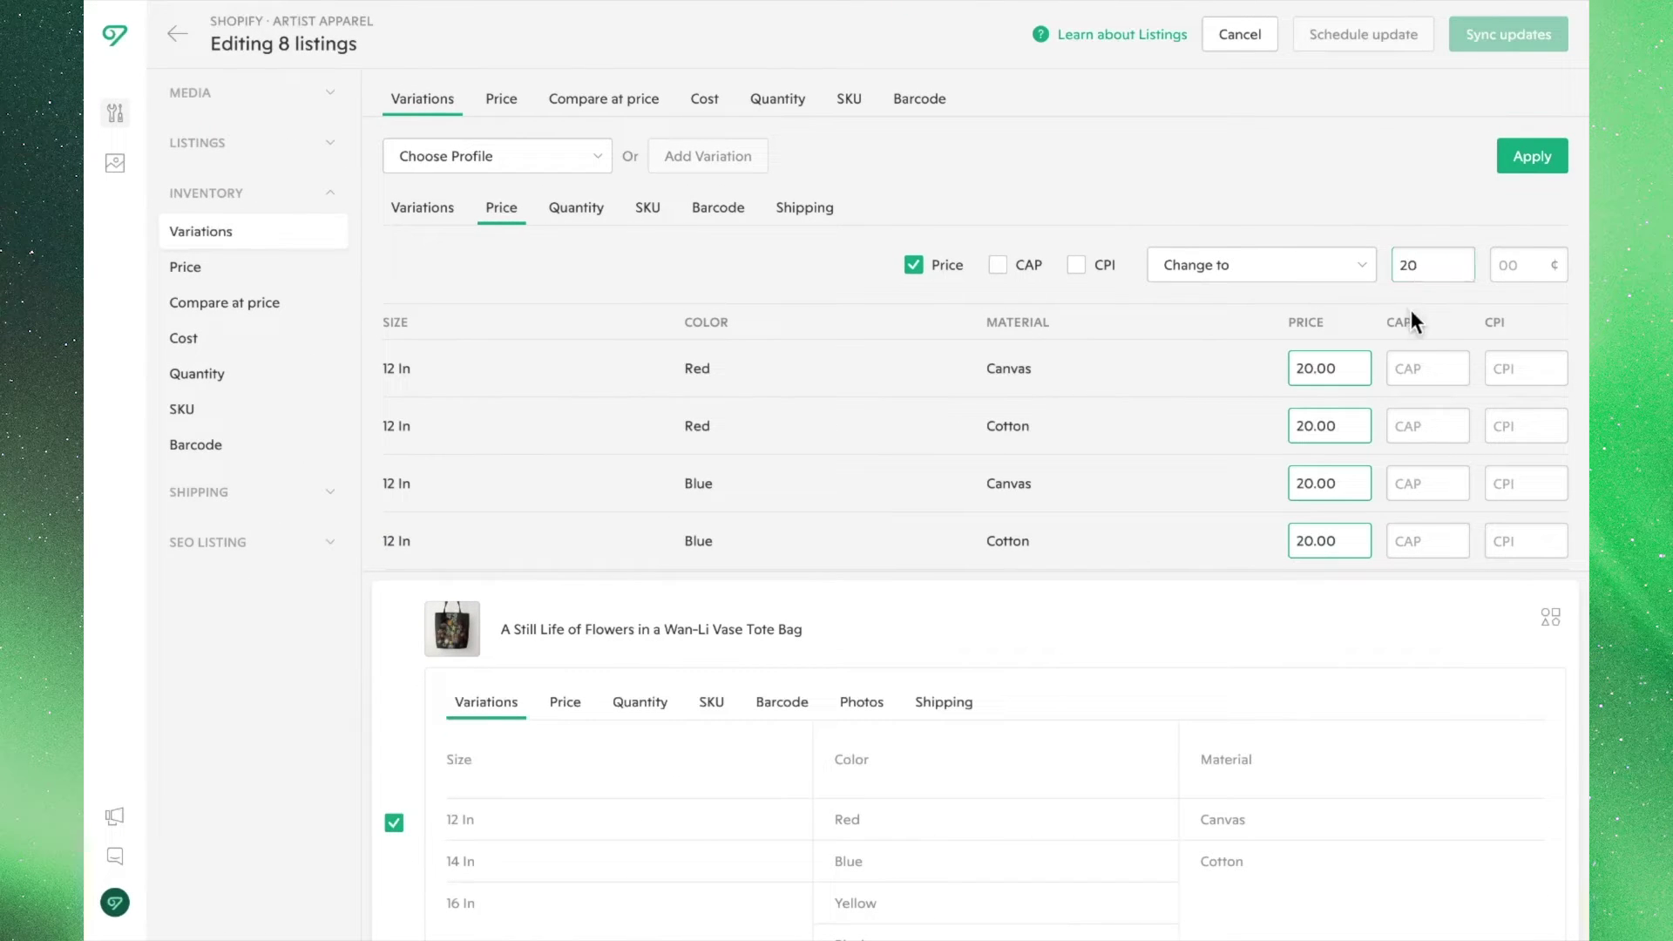
Step: Change only the CAP value of all variants in bulk to 30
click(947, 264)
click(1000, 266)
click(1420, 265)
text(30)
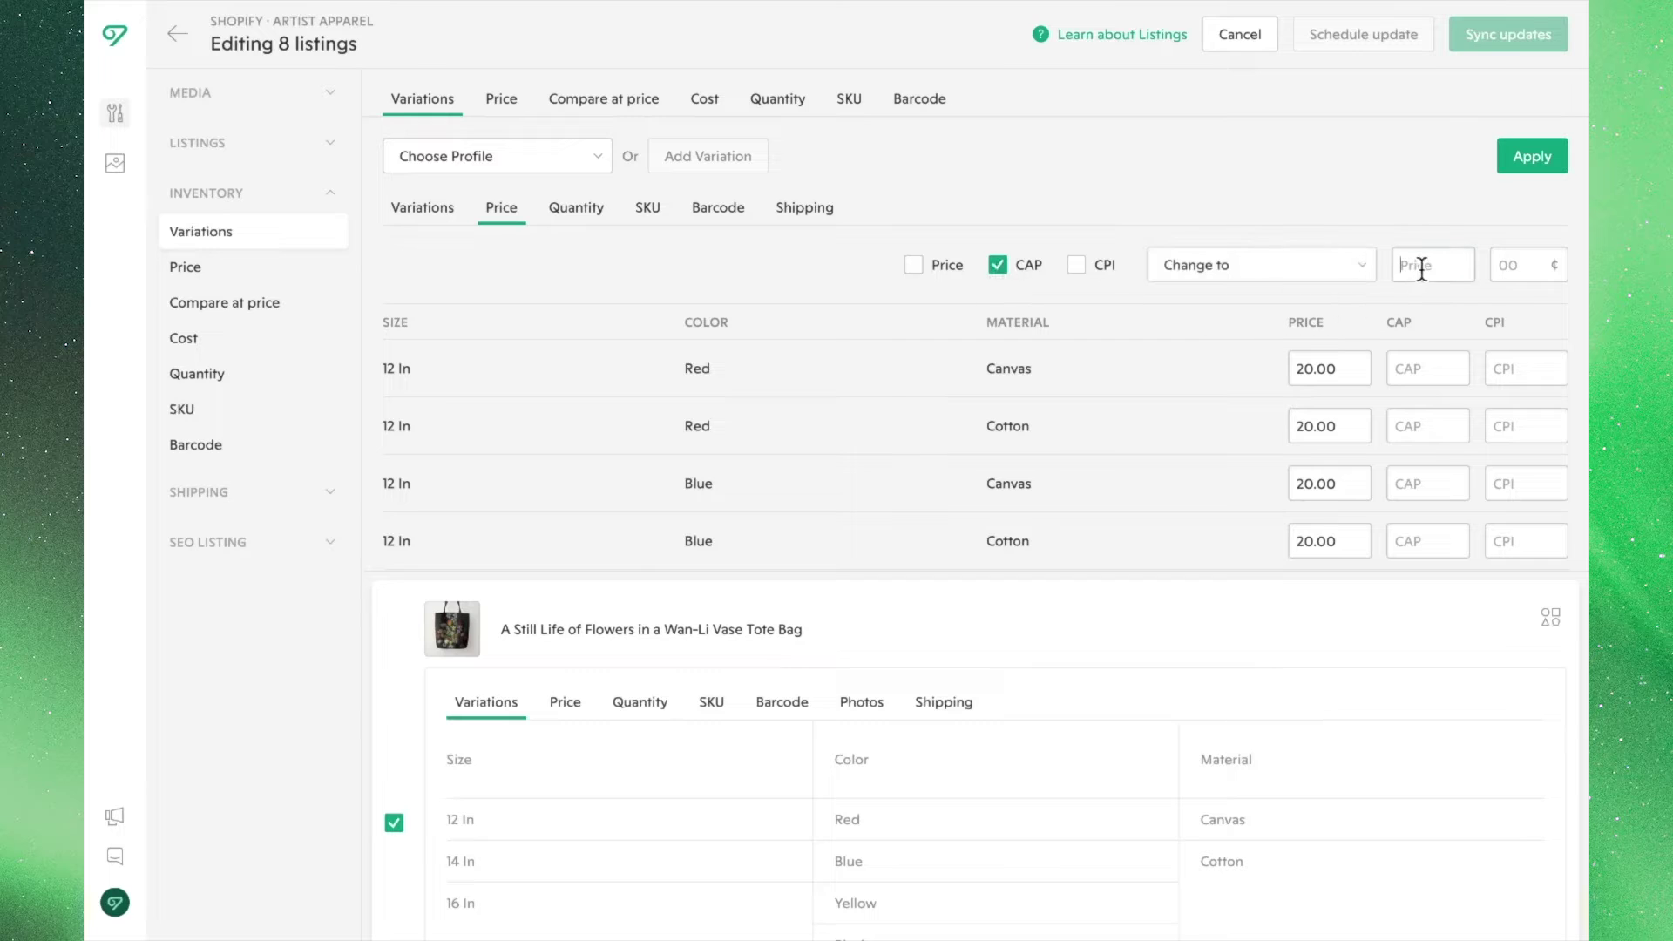
click(1430, 294)
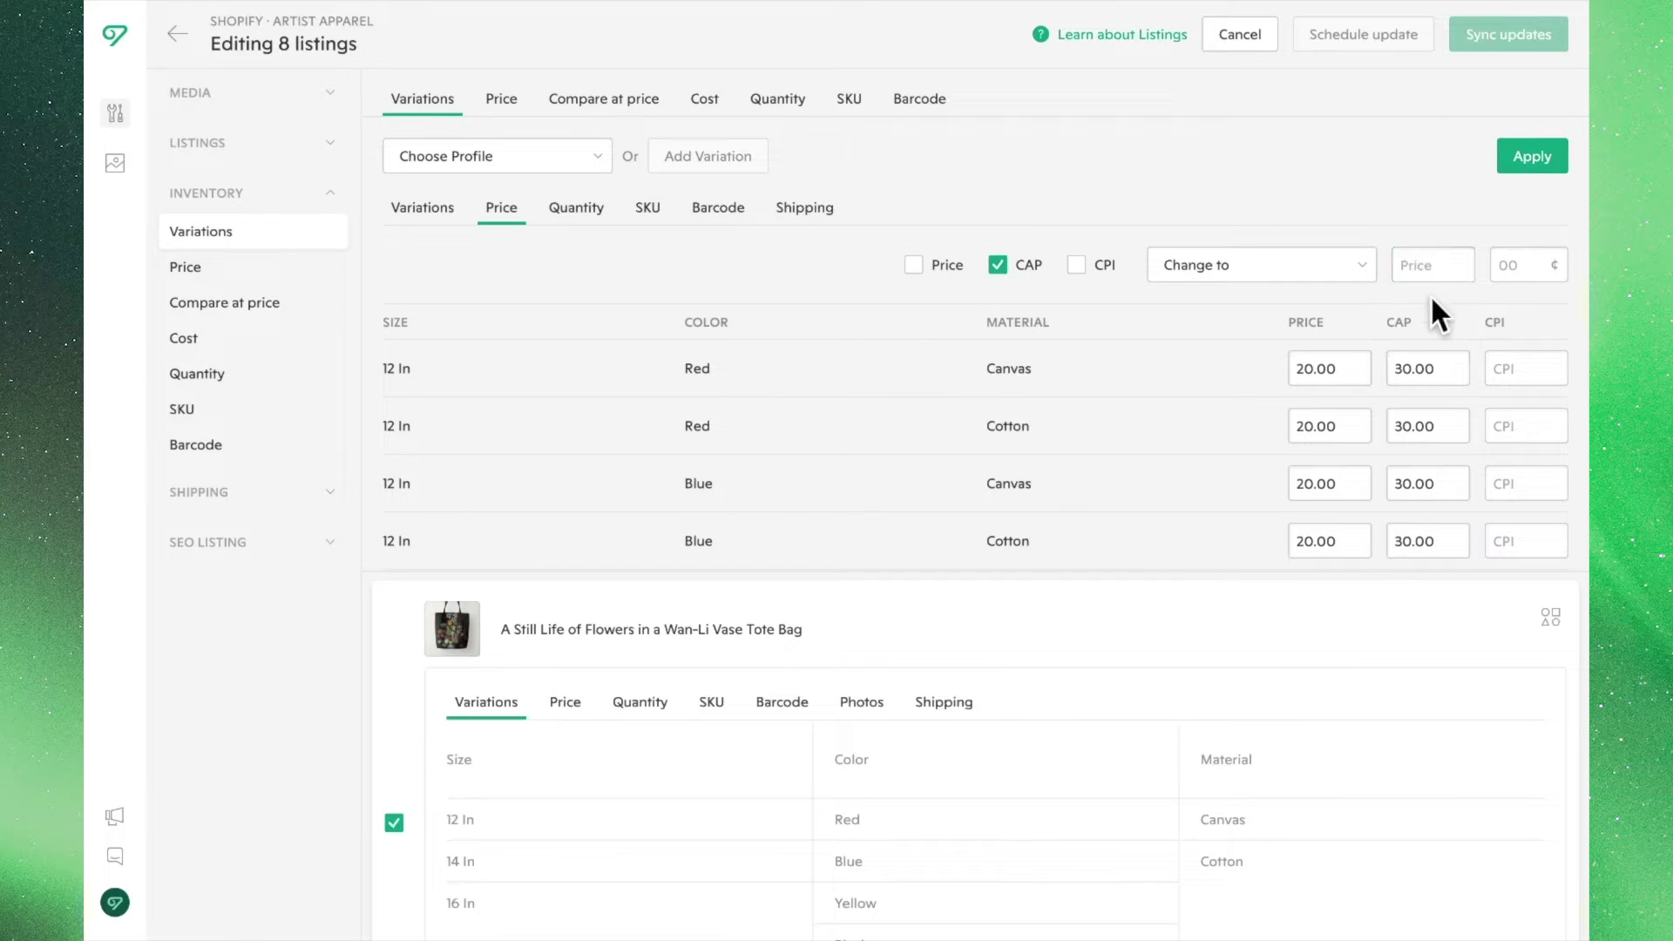
Step: Change only the CPI value of all variants in bulk to 10
click(998, 265)
click(1077, 266)
click(1416, 261)
text(10)
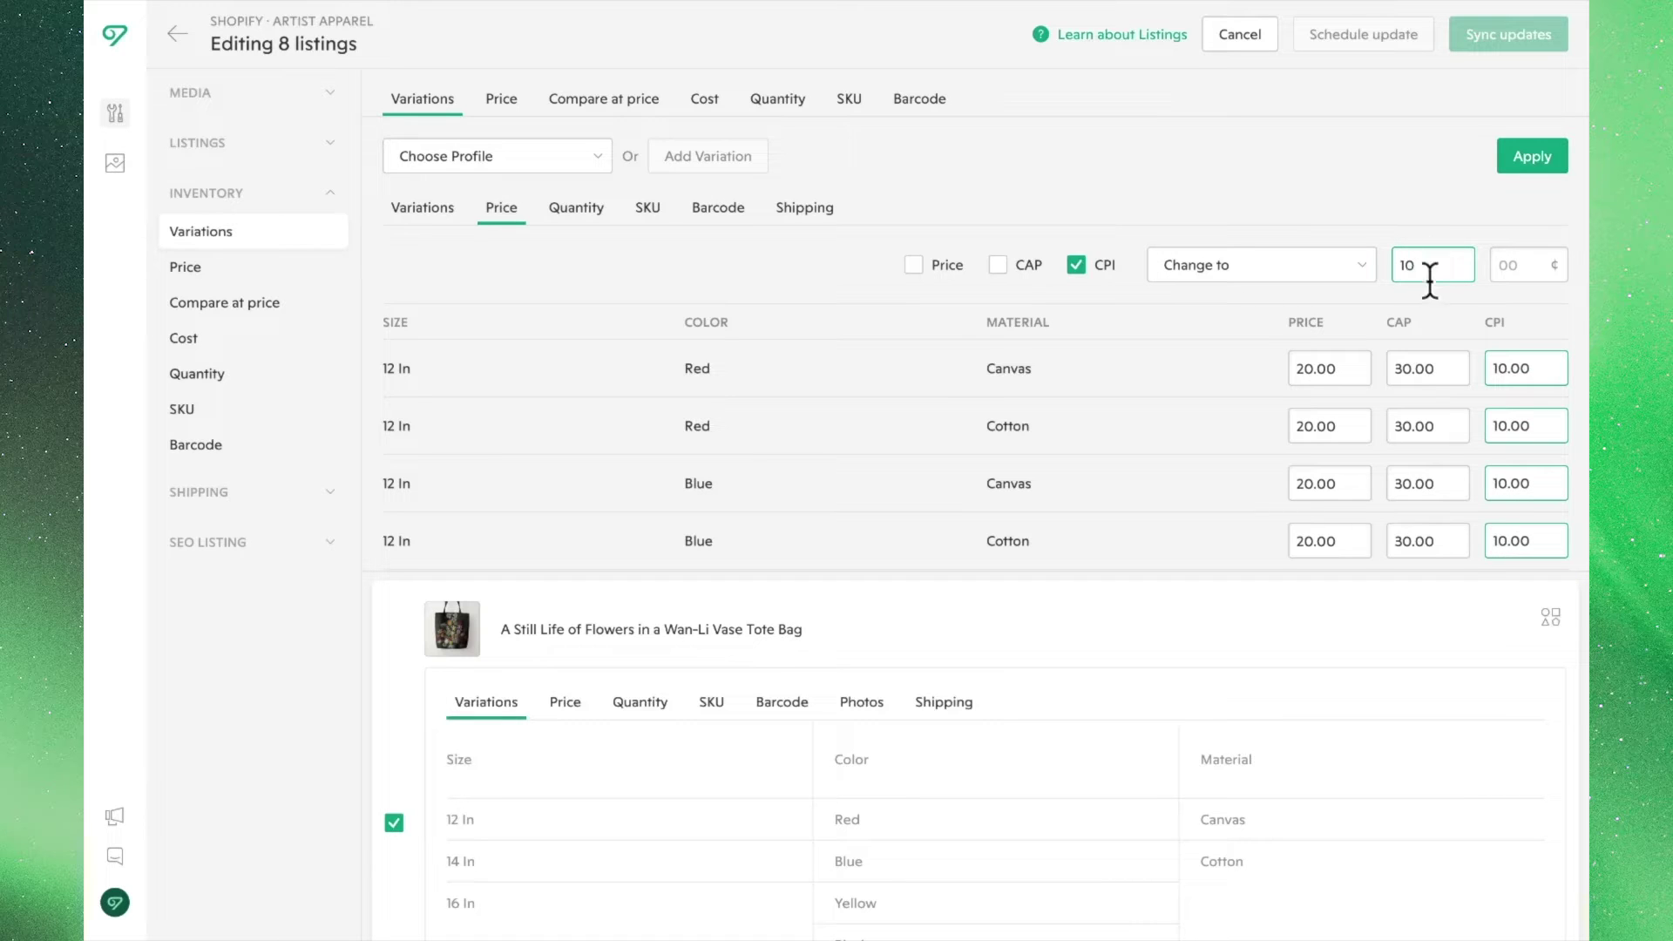
click(1435, 292)
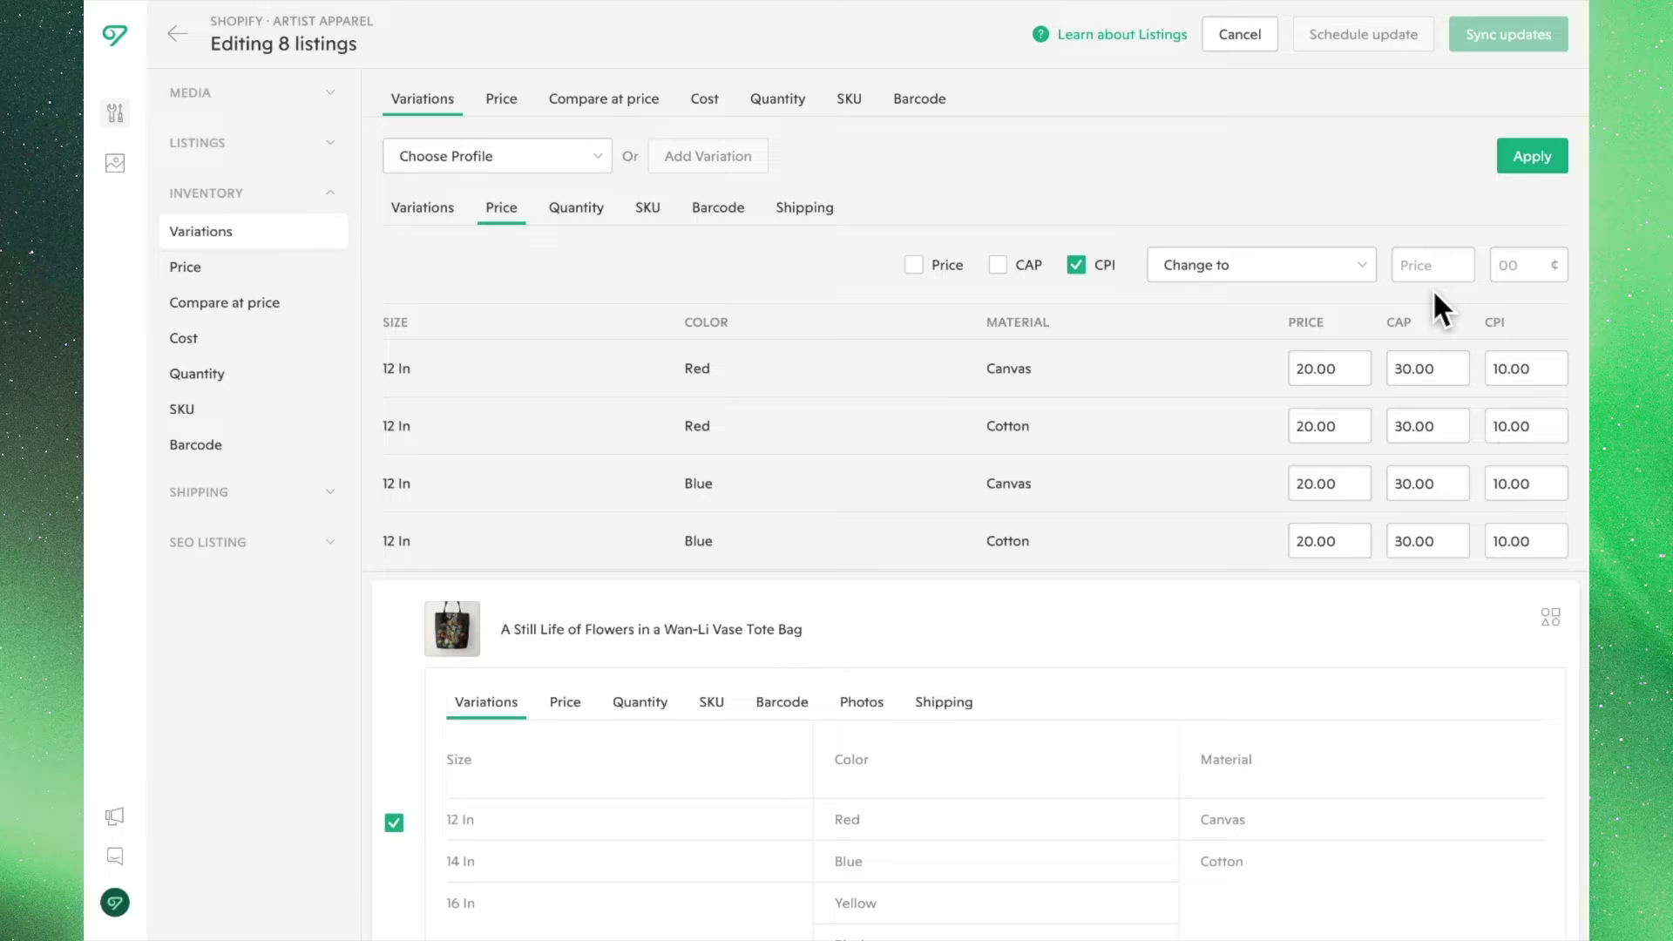
Step: Increase the Price, CAP and CPI of all variants together by $5
click(994, 273)
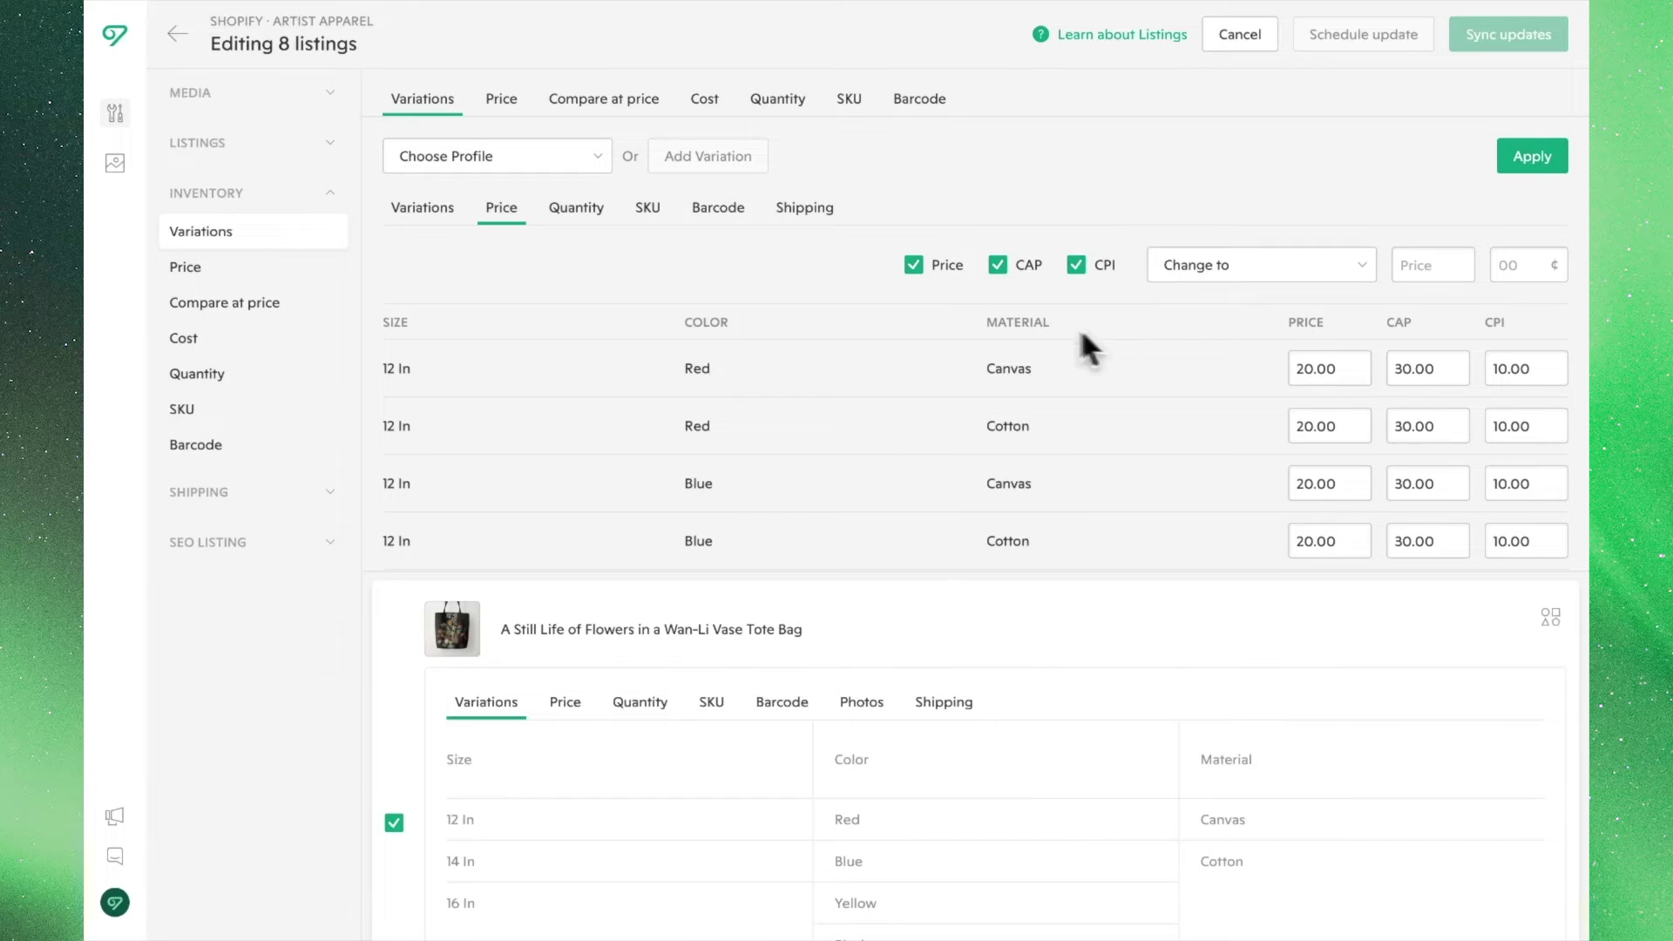
click(1353, 268)
click(1355, 314)
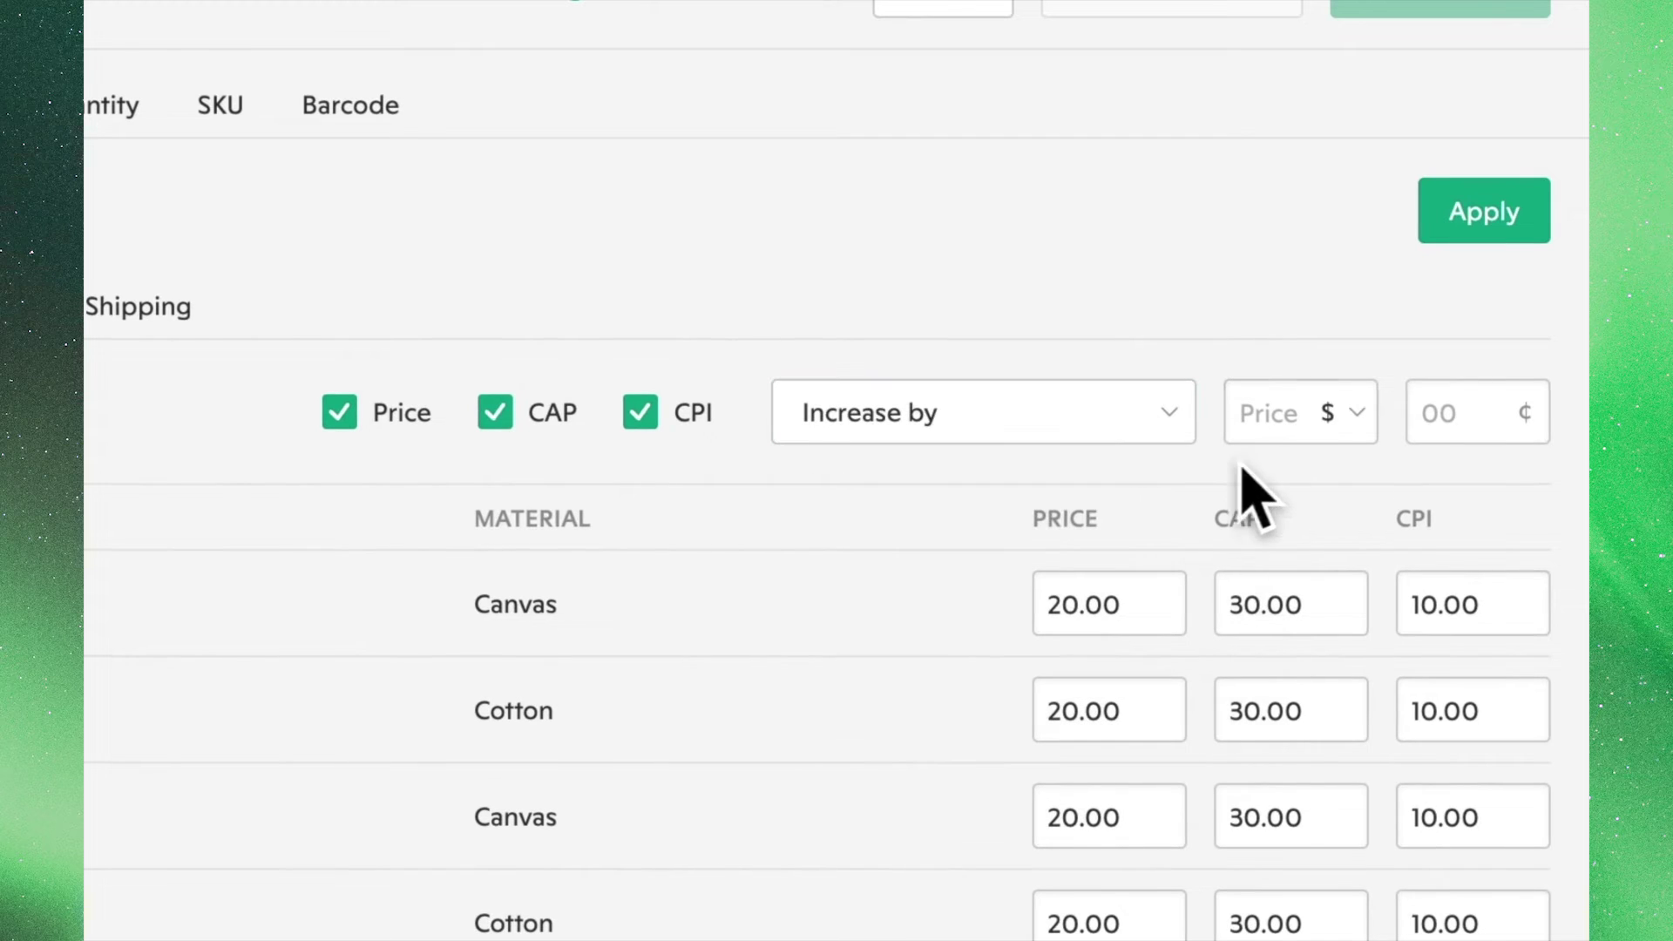
click(1273, 410)
text(5)
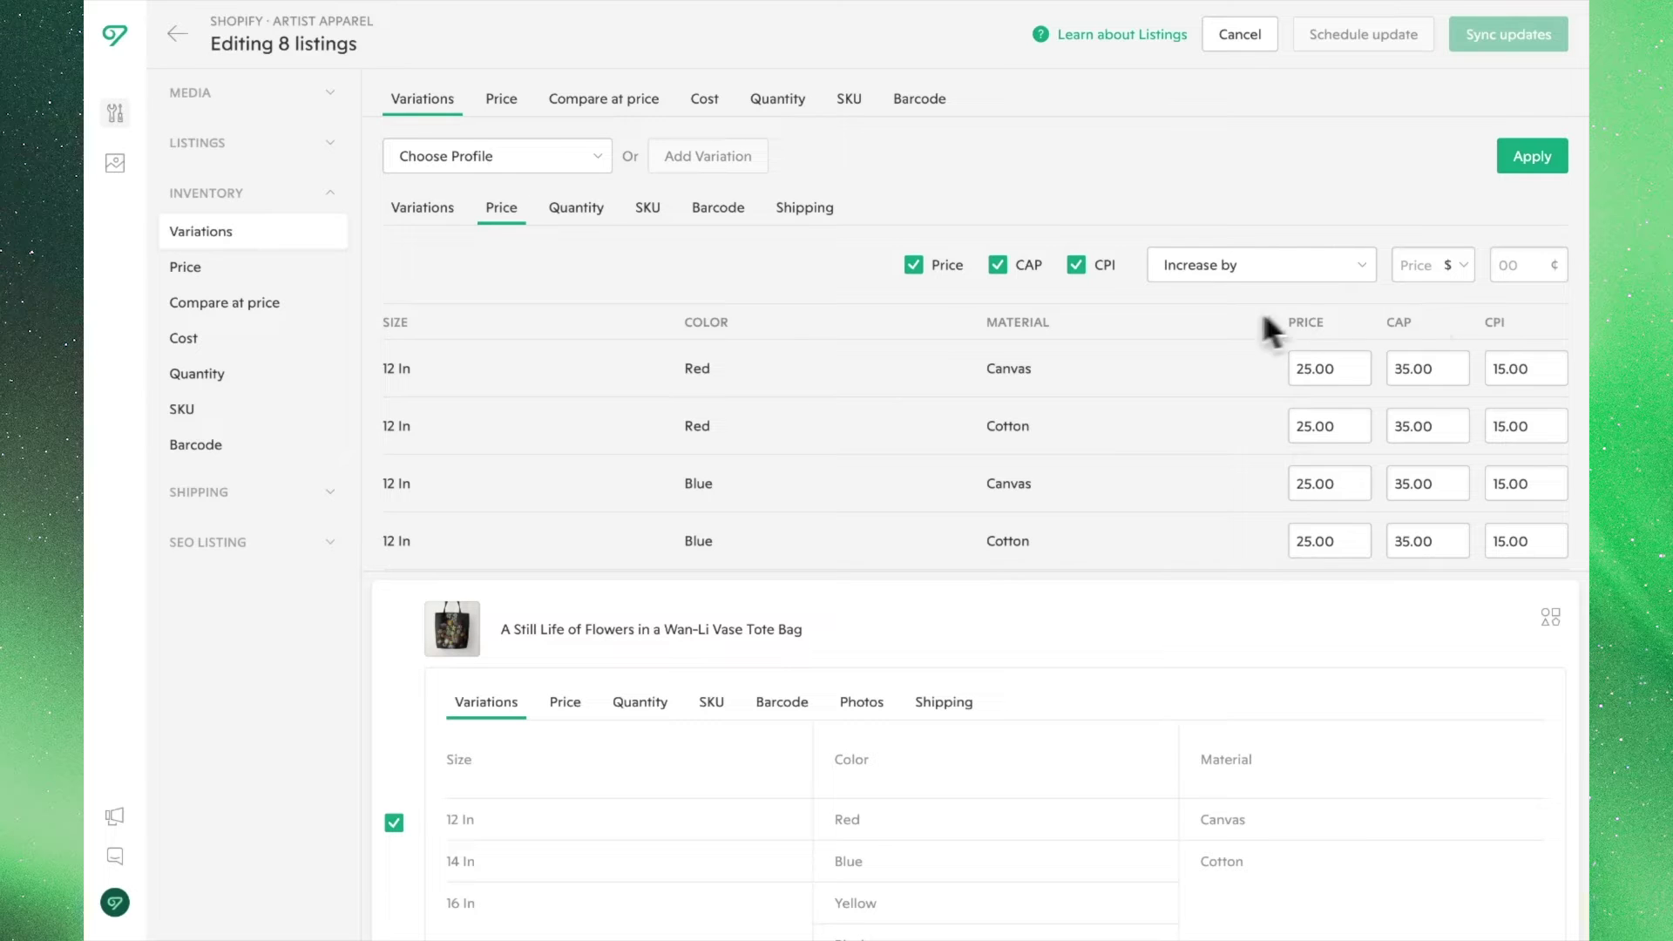
Step: Turn on inventory tracking for the 12 In Red and Blue variants in both Canvas and Cotton
click(570, 212)
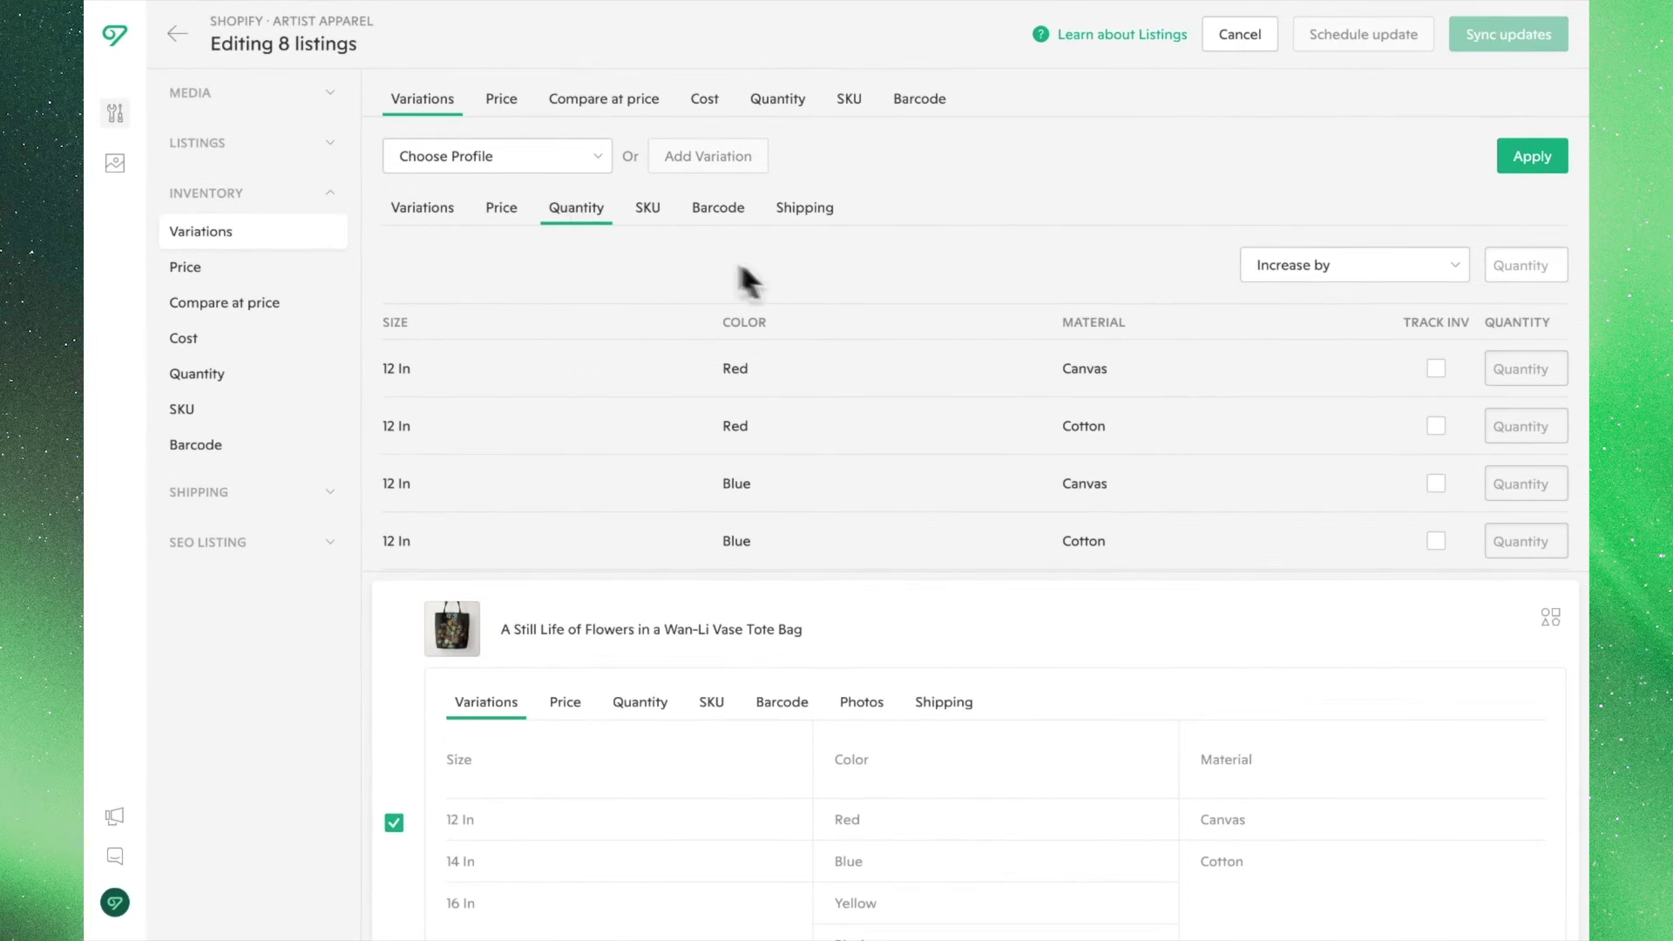
click(1436, 367)
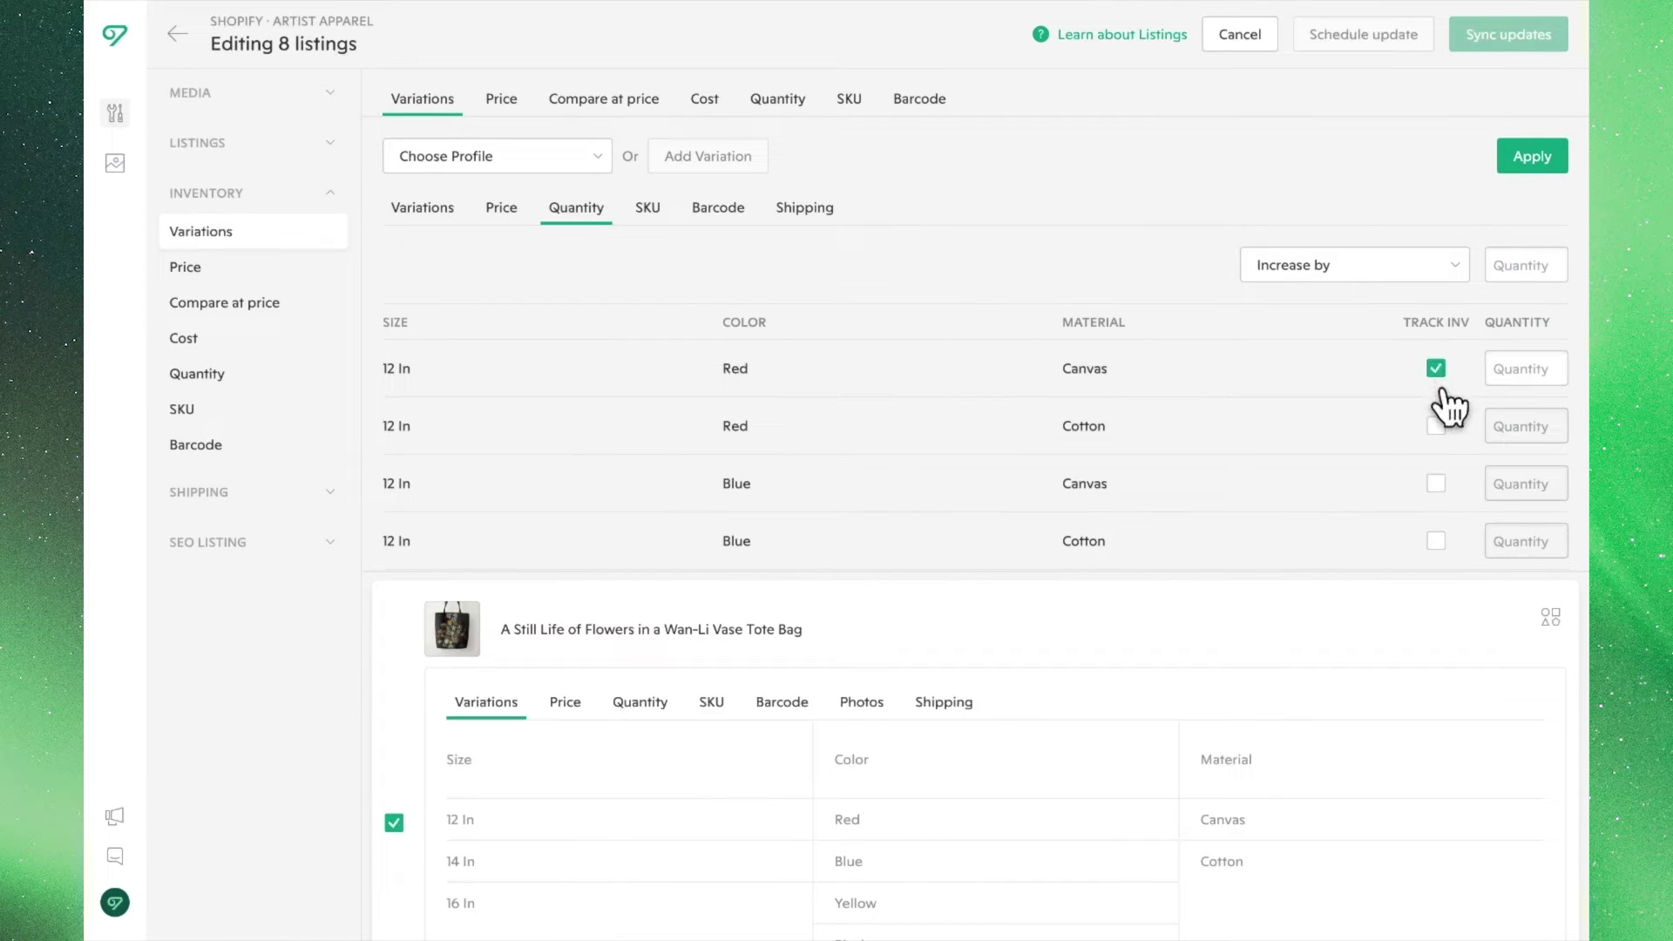
click(1436, 426)
click(1436, 483)
click(1436, 541)
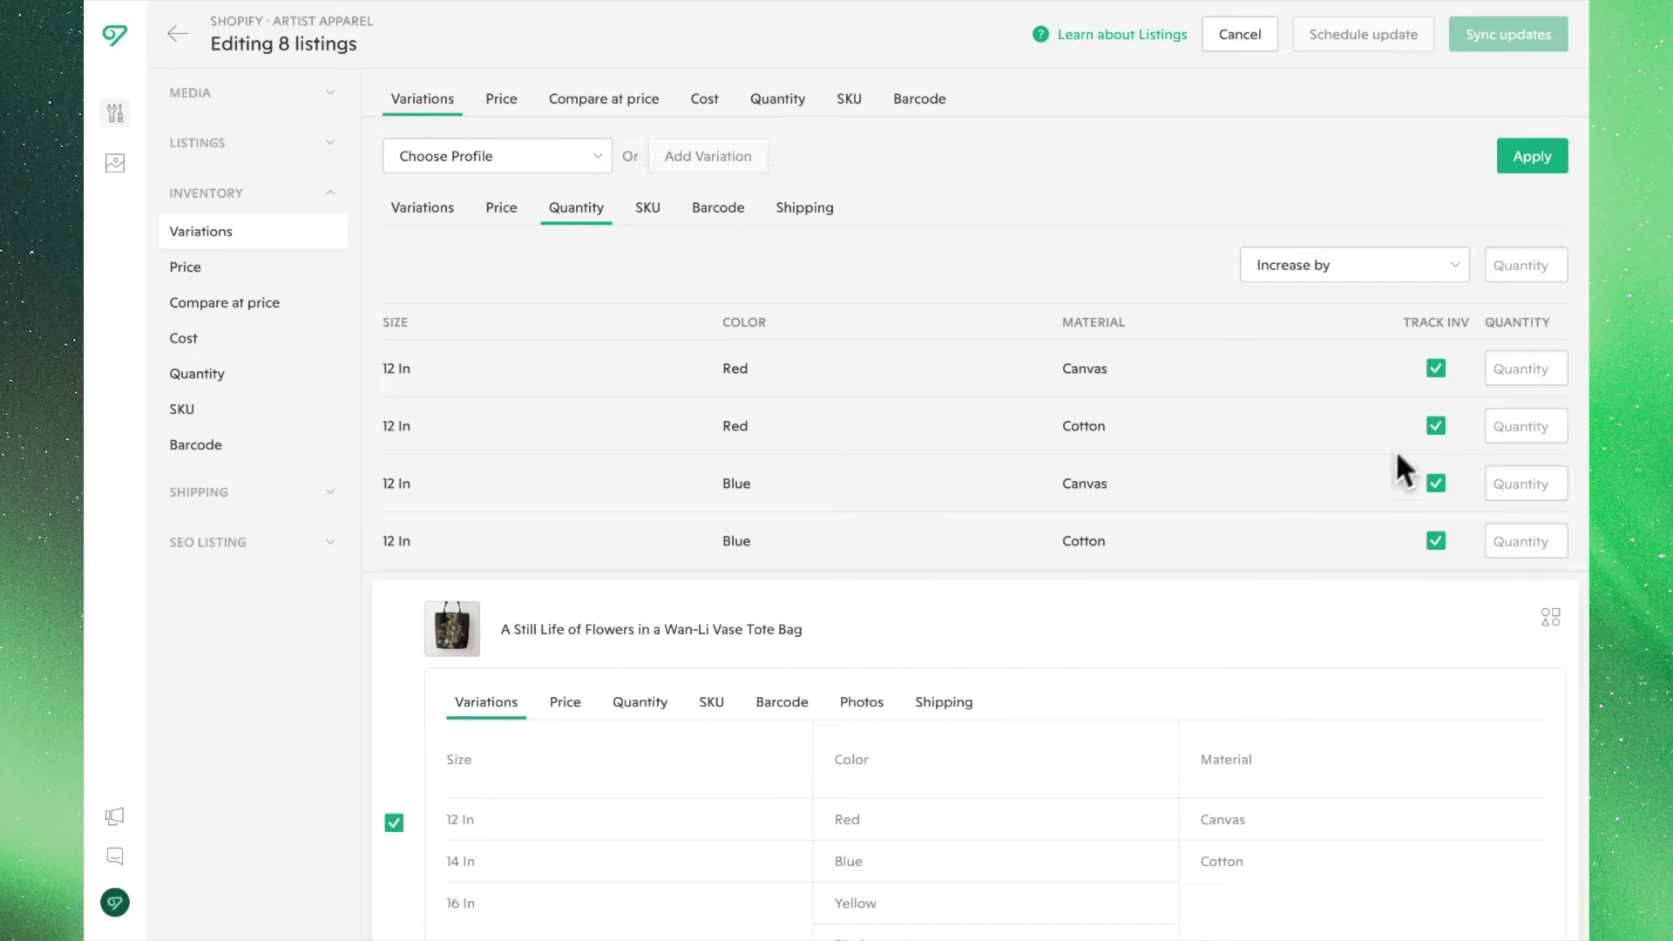
Step: Change the quantity of the inventory-tracked variants in bulk to 30
click(1453, 265)
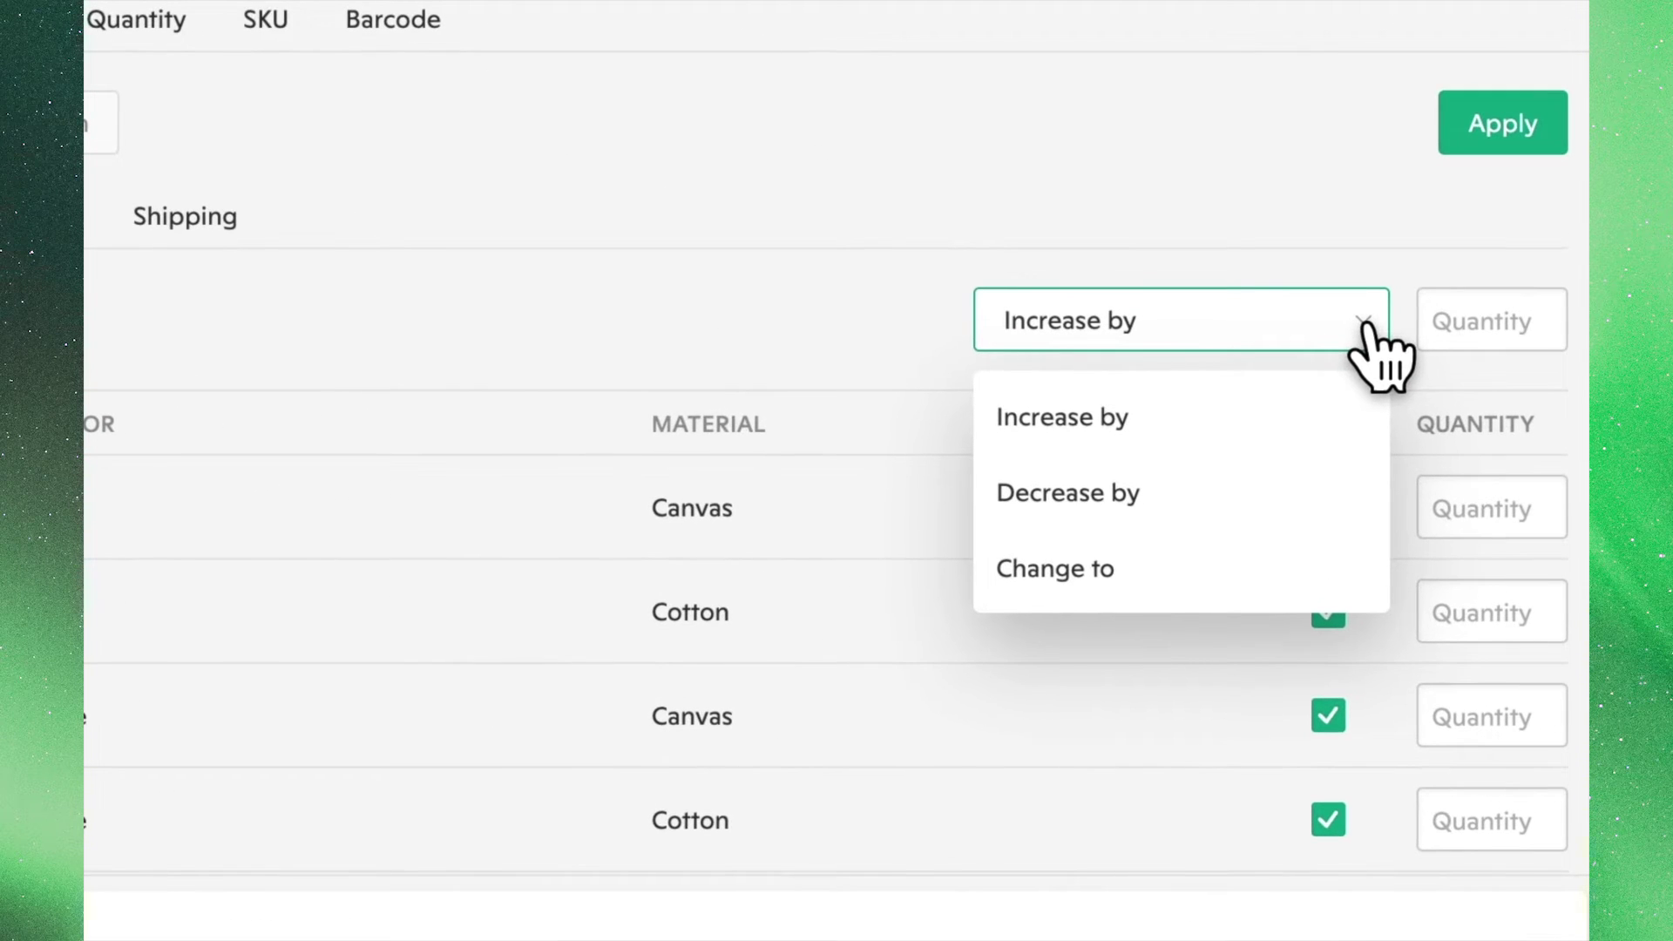
click(1272, 592)
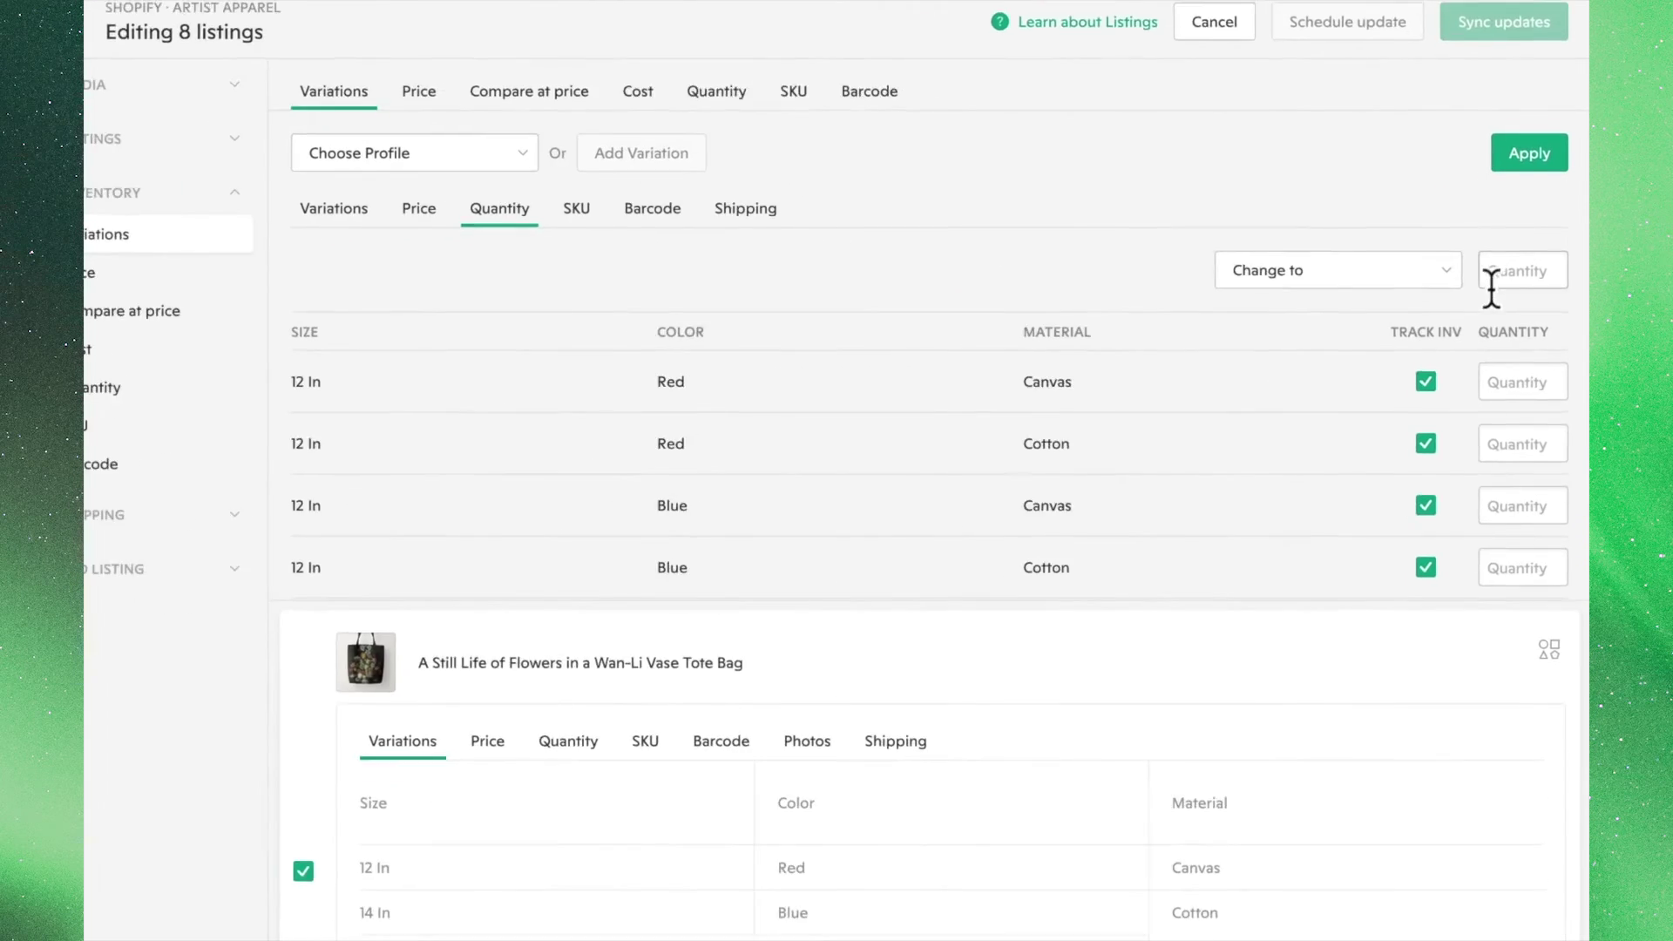
click(1497, 271)
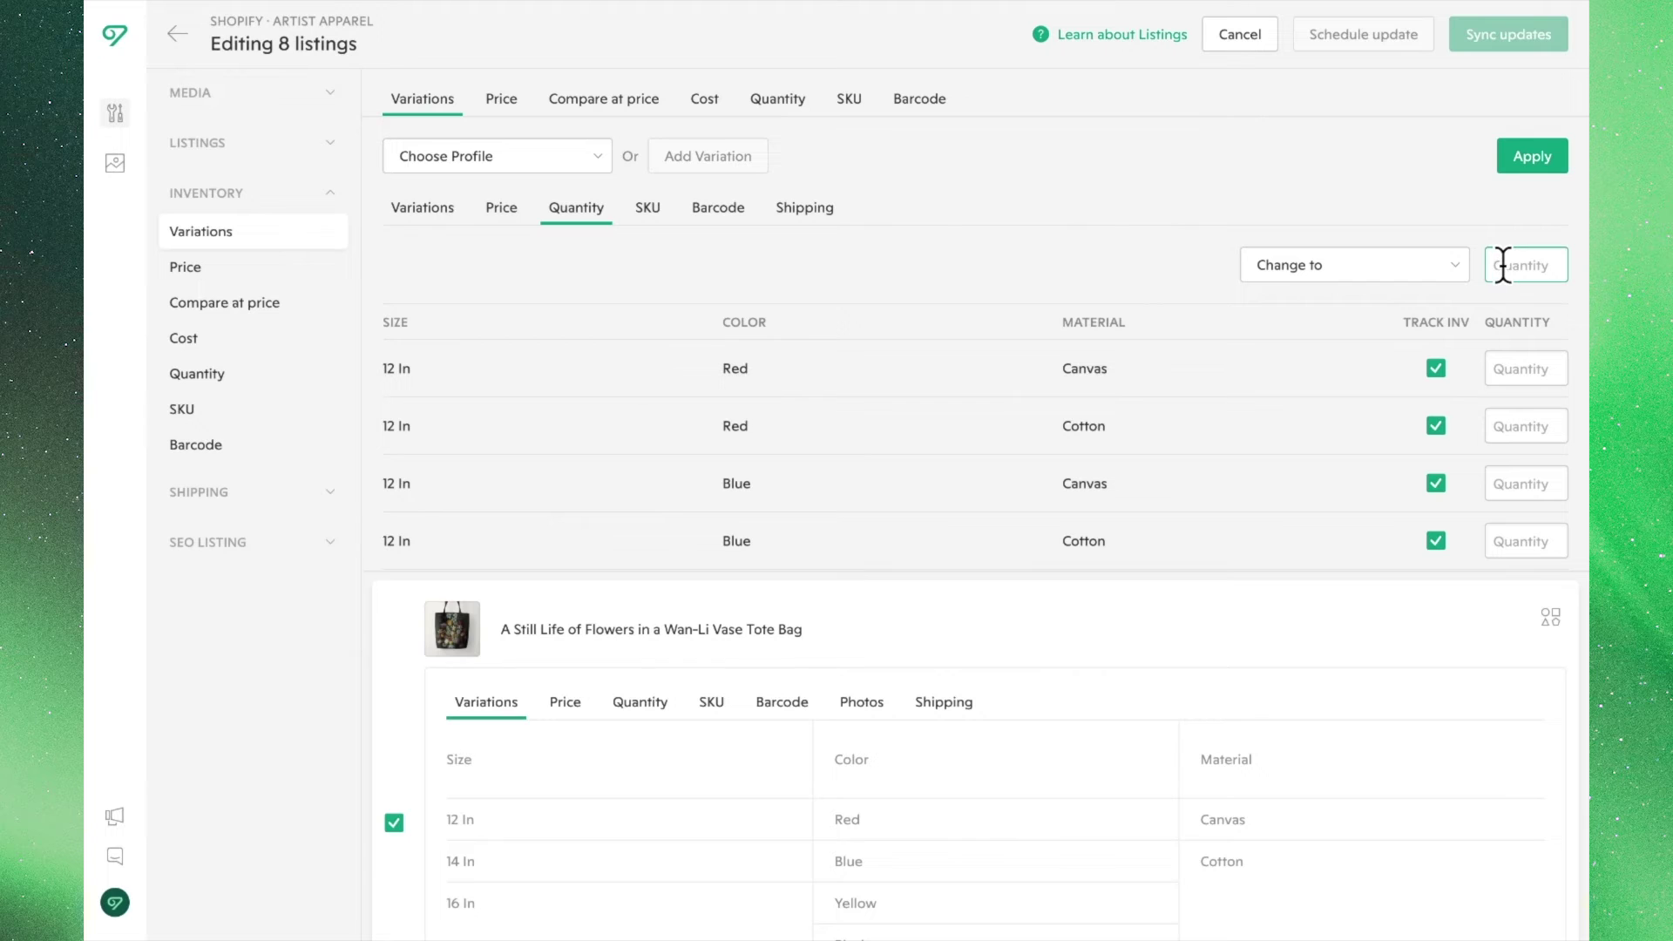
text(30)
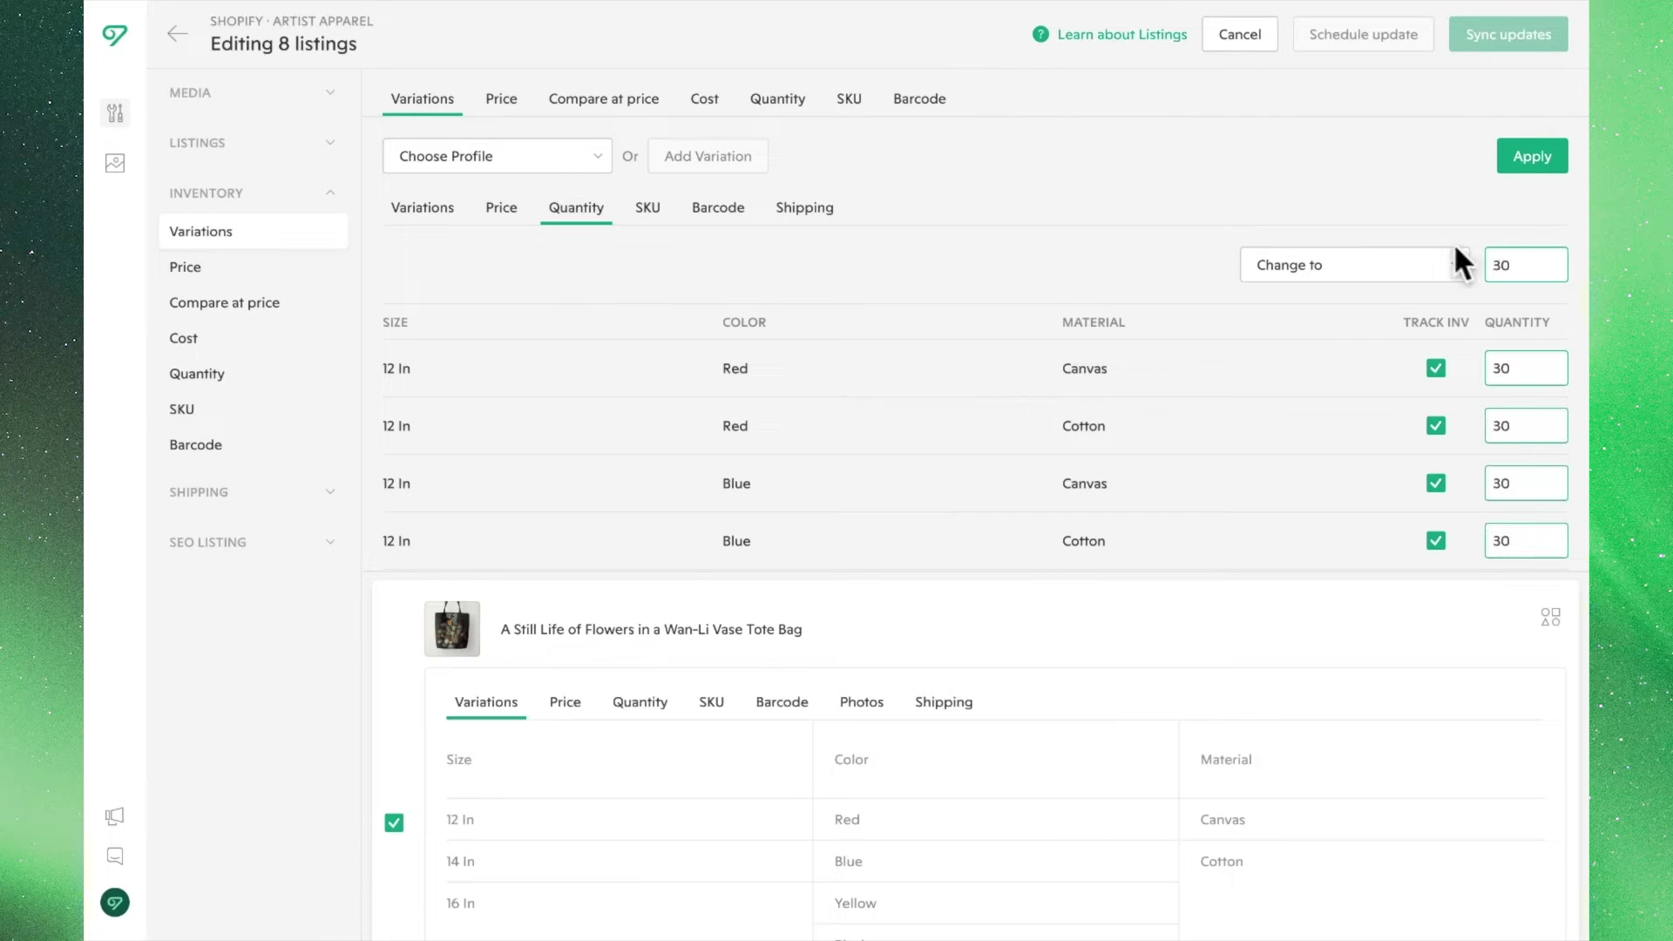
click(1413, 216)
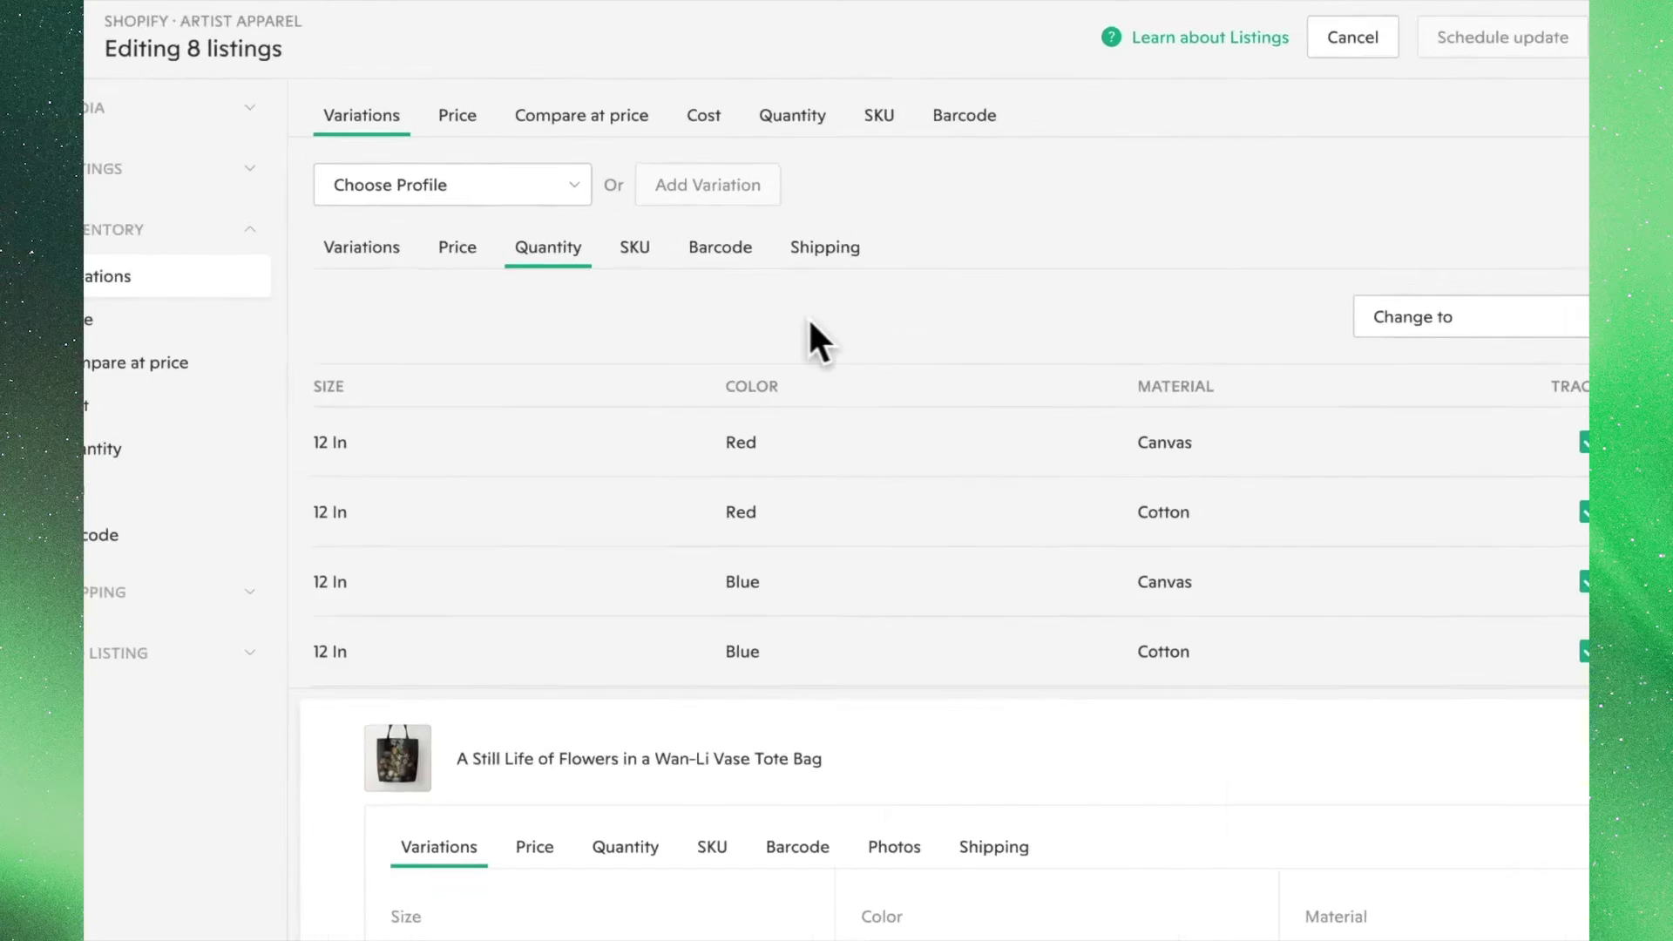
Step: Change the SKU of all variants in bulk to TOTE-BAG
click(601, 357)
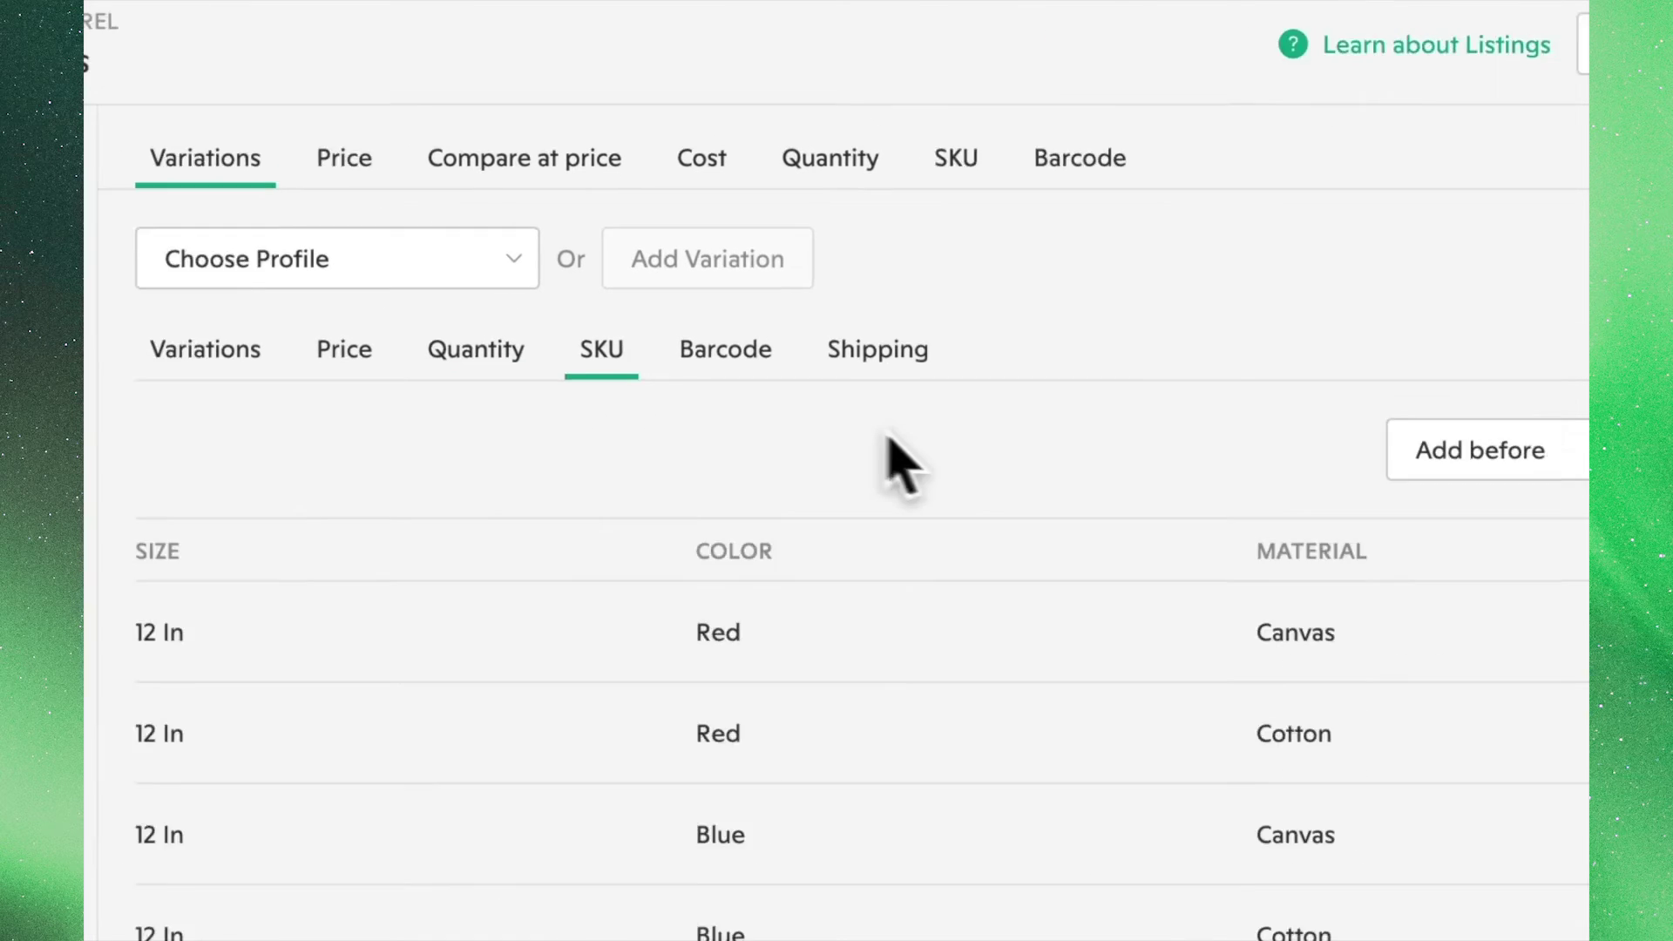
click(1352, 288)
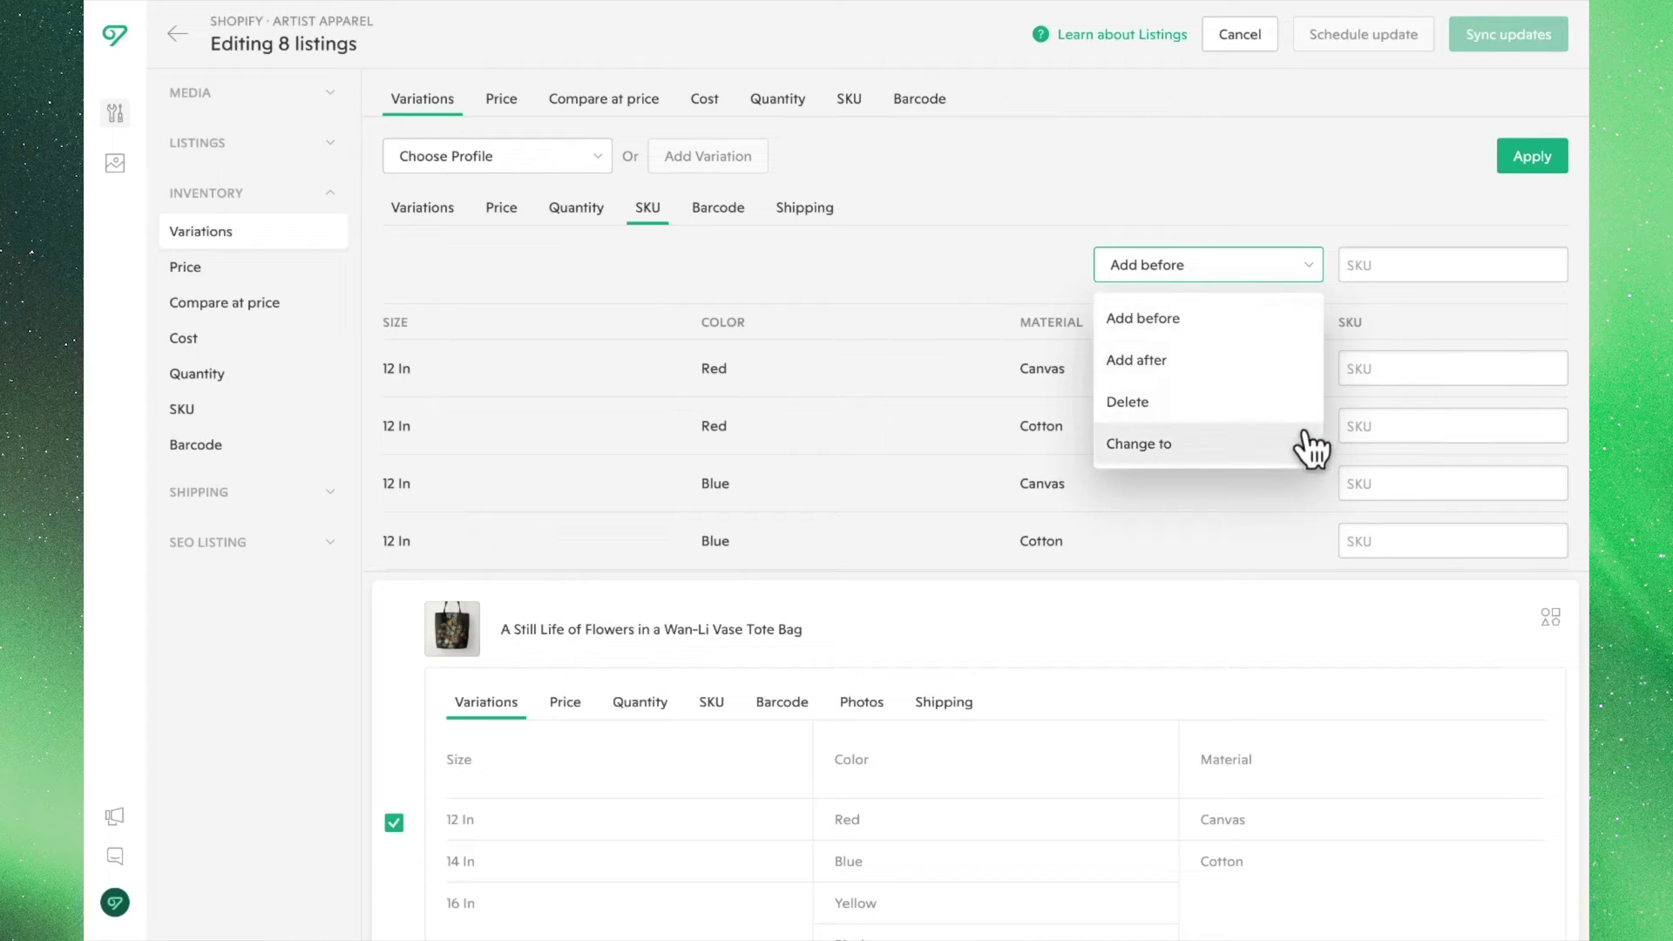
click(1299, 445)
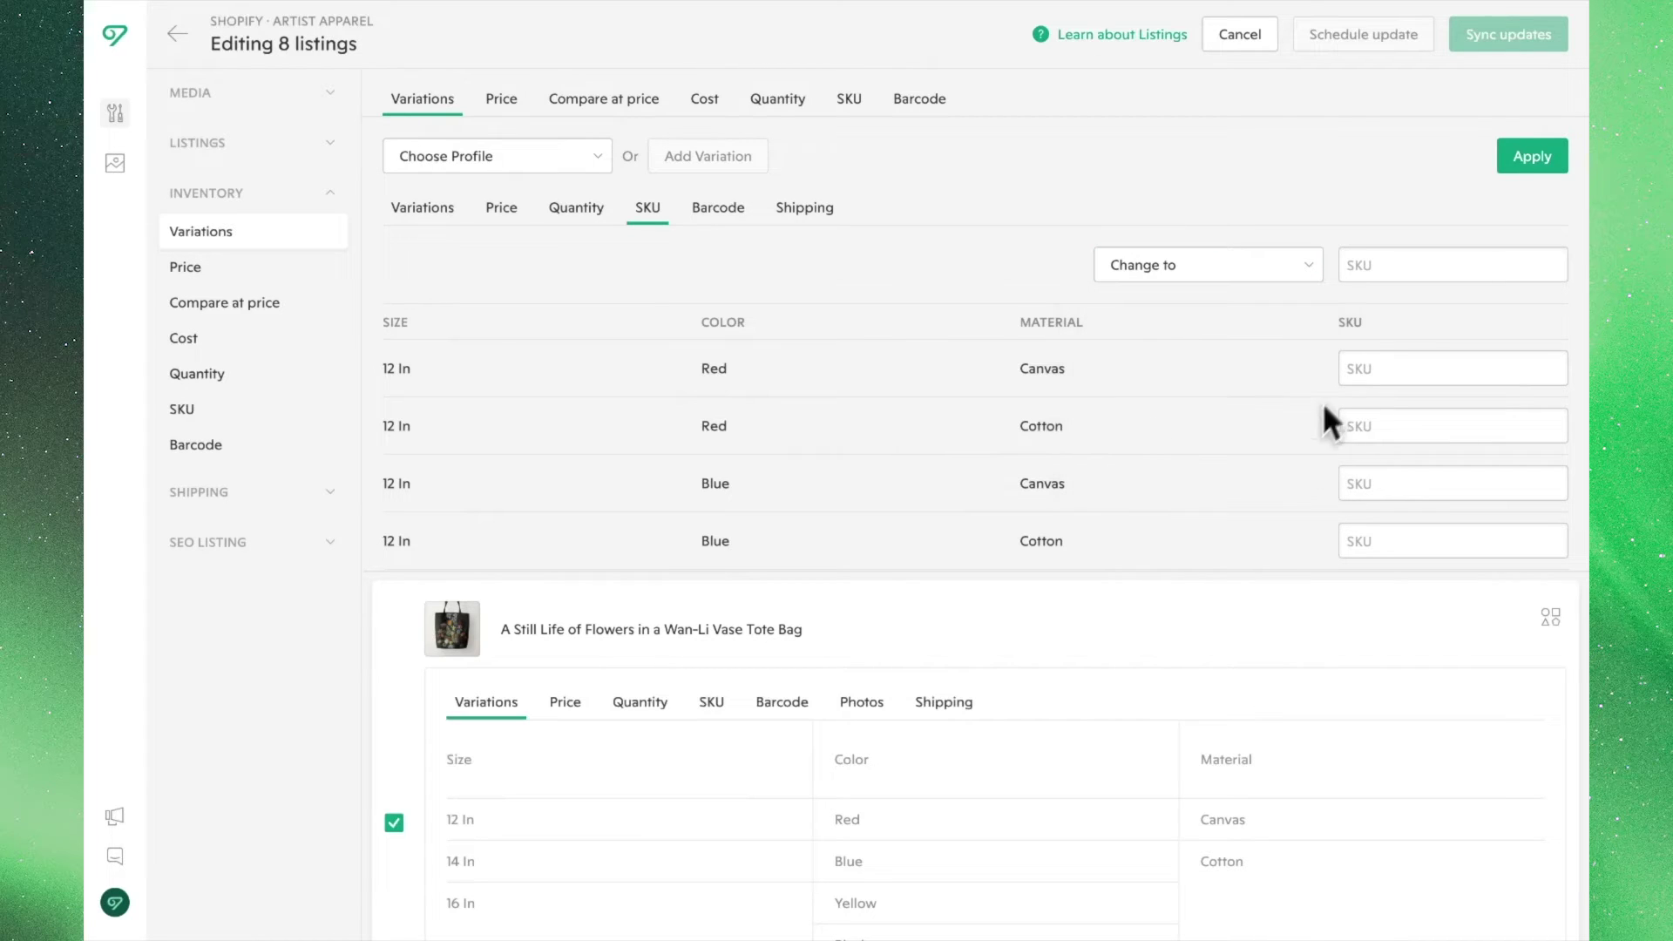
click(1379, 263)
text(TOTE-BAG)
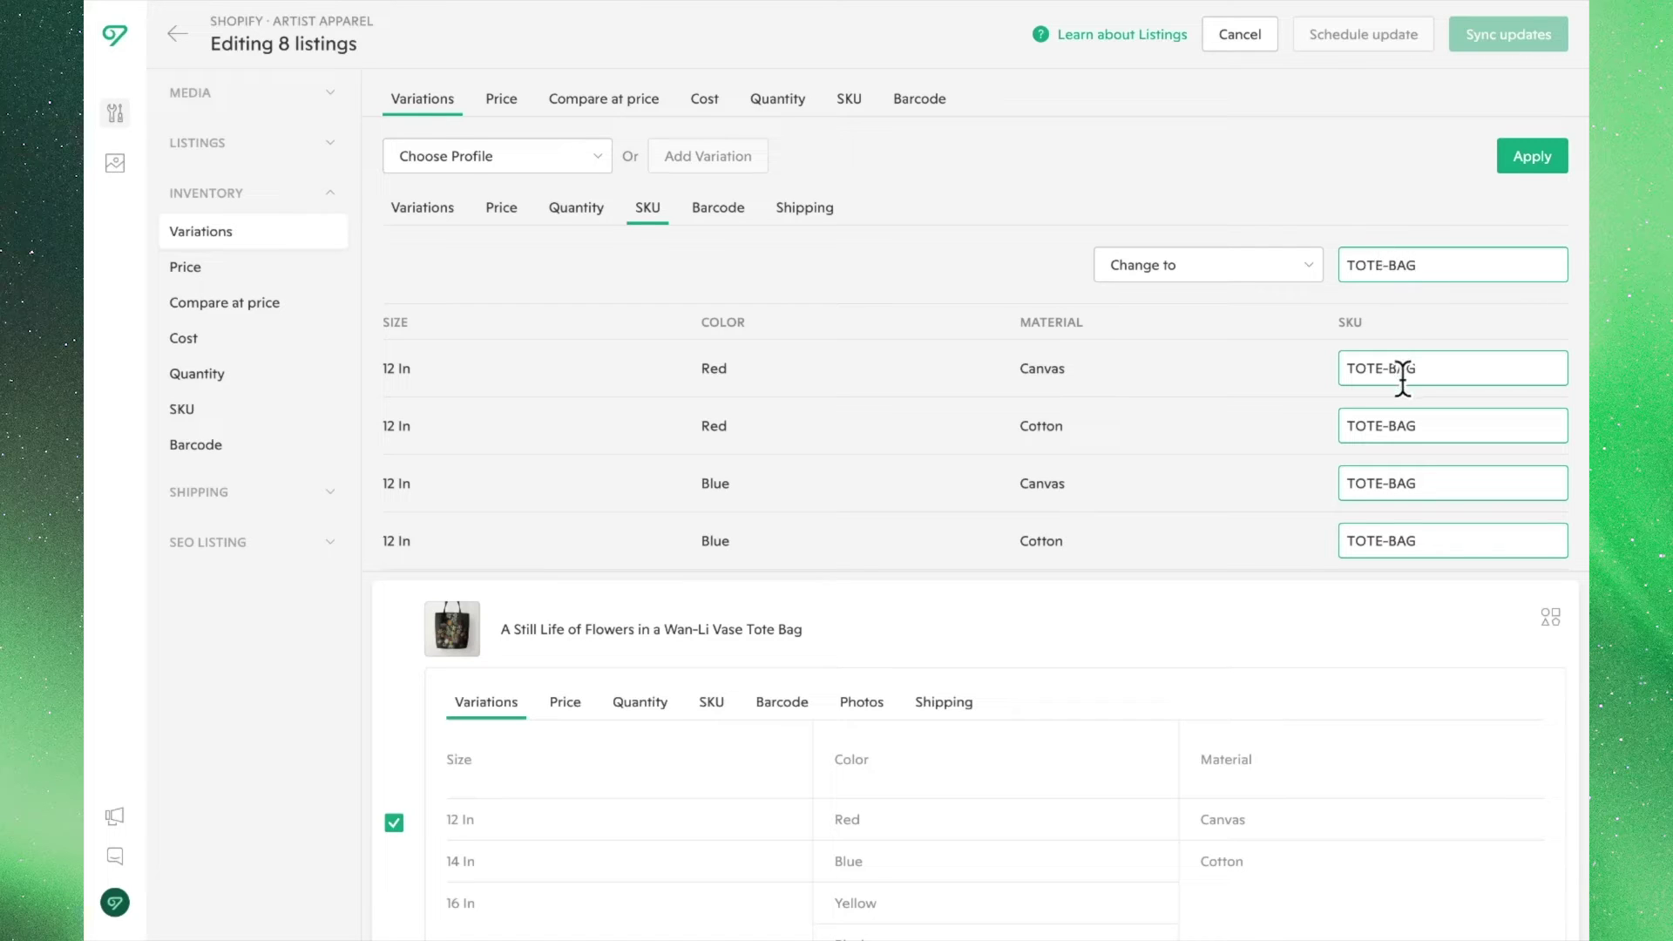
Step: Set the SKU of the 12 In Red Canvas variant to TOTE-BAG-12RC and the 12 In Red Cotton variant to TOTE-BAG-12RCO
click(1436, 372)
text(-12)
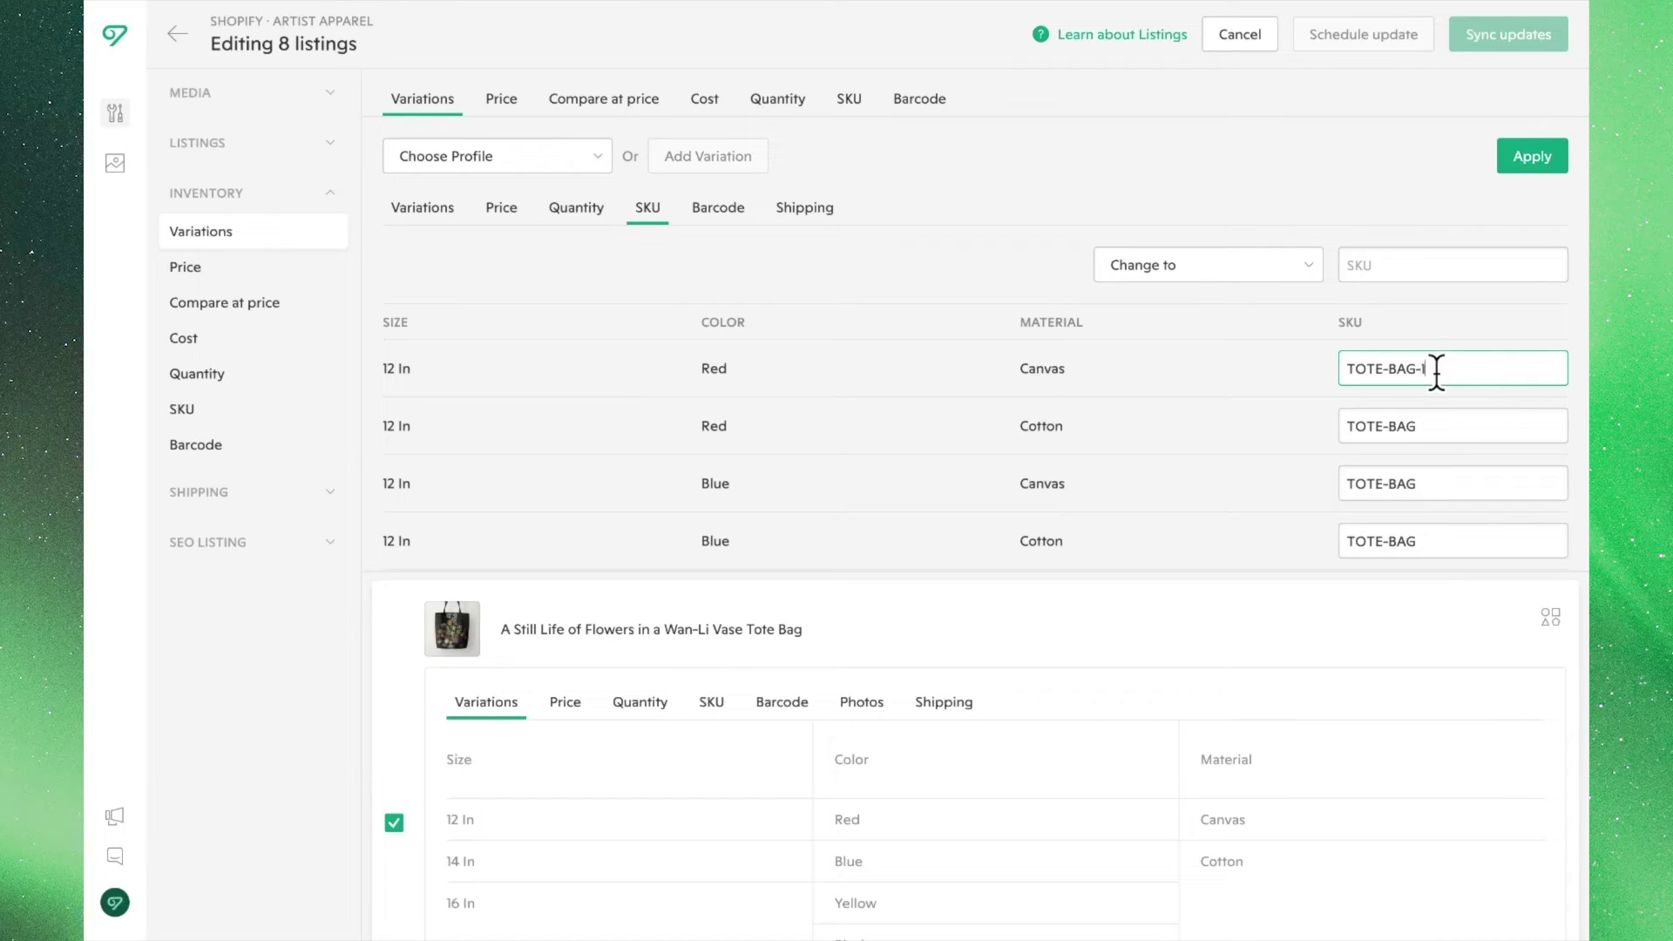
text(RC)
click(1455, 427)
text(-12)
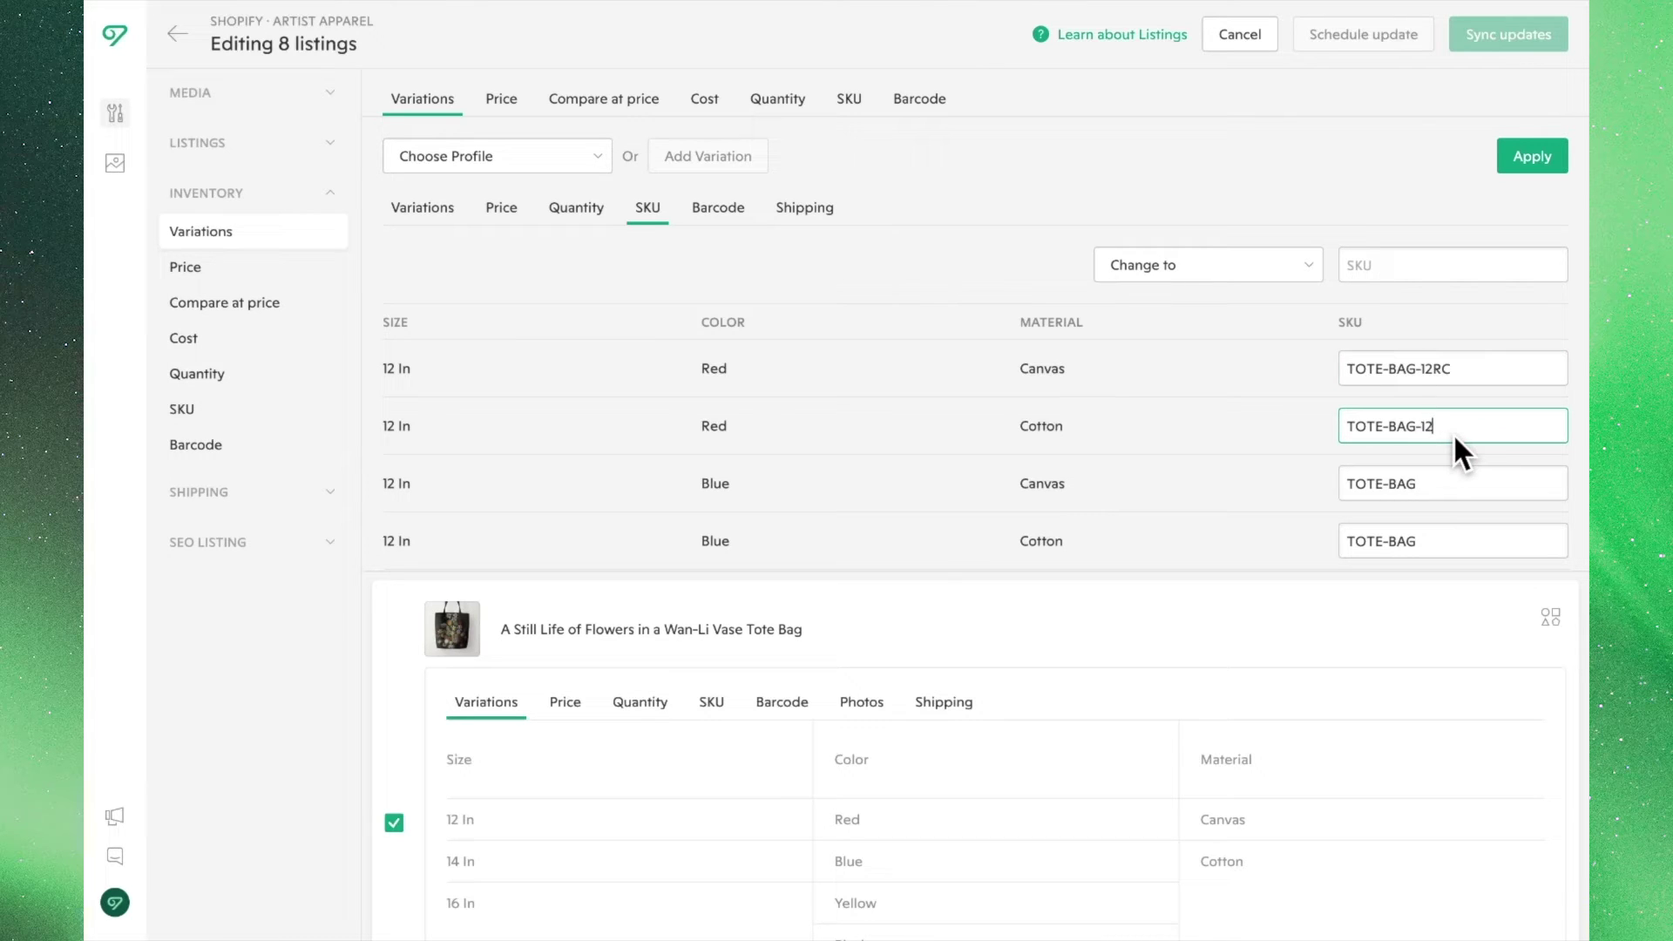
text(RCO)
Step: Set the SKU of the 12 In Blue Canvas variant to TOTE-BAG-12BC and the 12 In Blue Cotton variant to TOTE-BAG-12BCO
click(1455, 484)
text(-12BC)
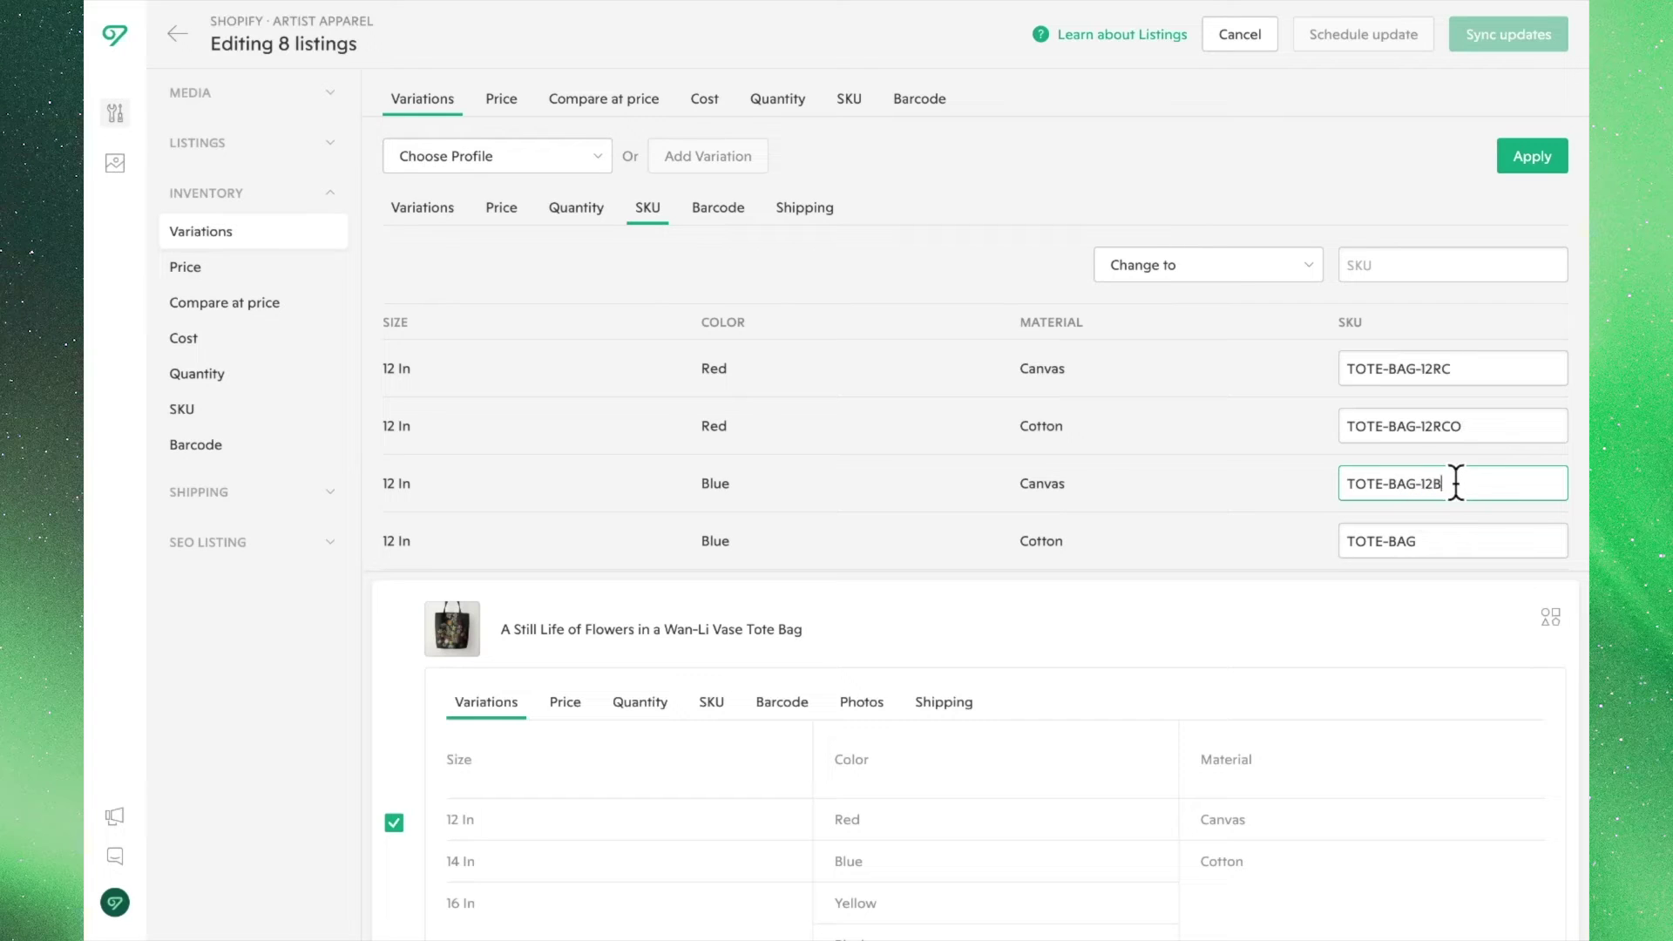
click(1460, 542)
text(-)
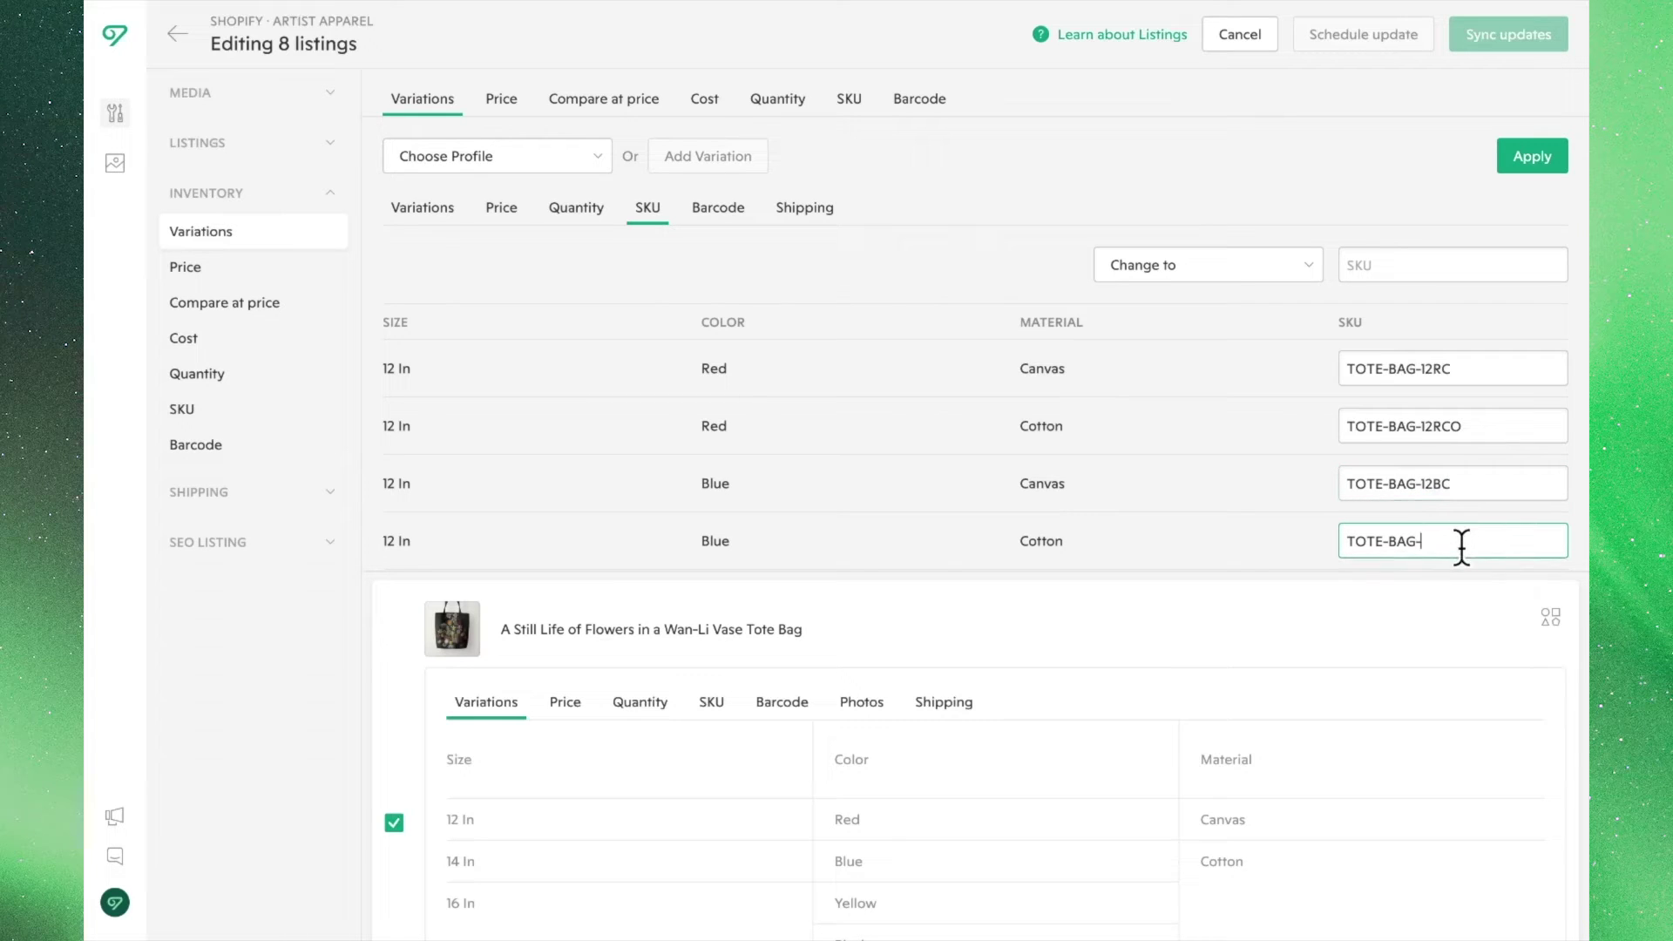
text(12BCA)
key(BackSpace)
text(O)
Step: Set the shipping weight of all variants in bulk to 1 lb, keeping them marked as physical products
click(737, 218)
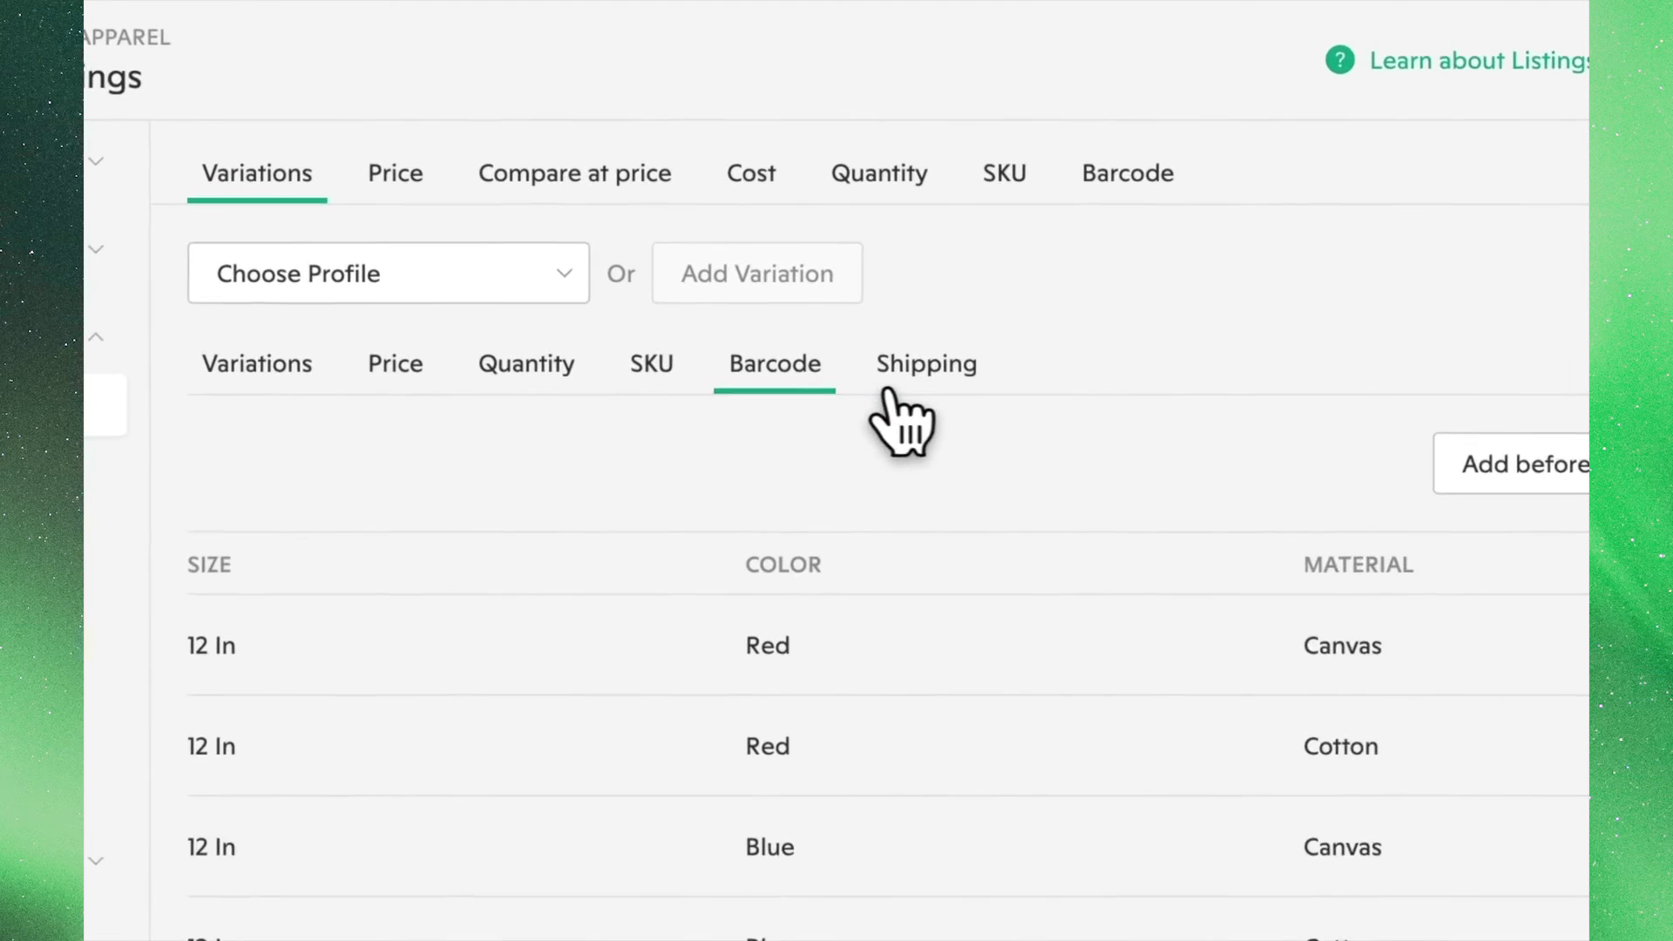
click(800, 212)
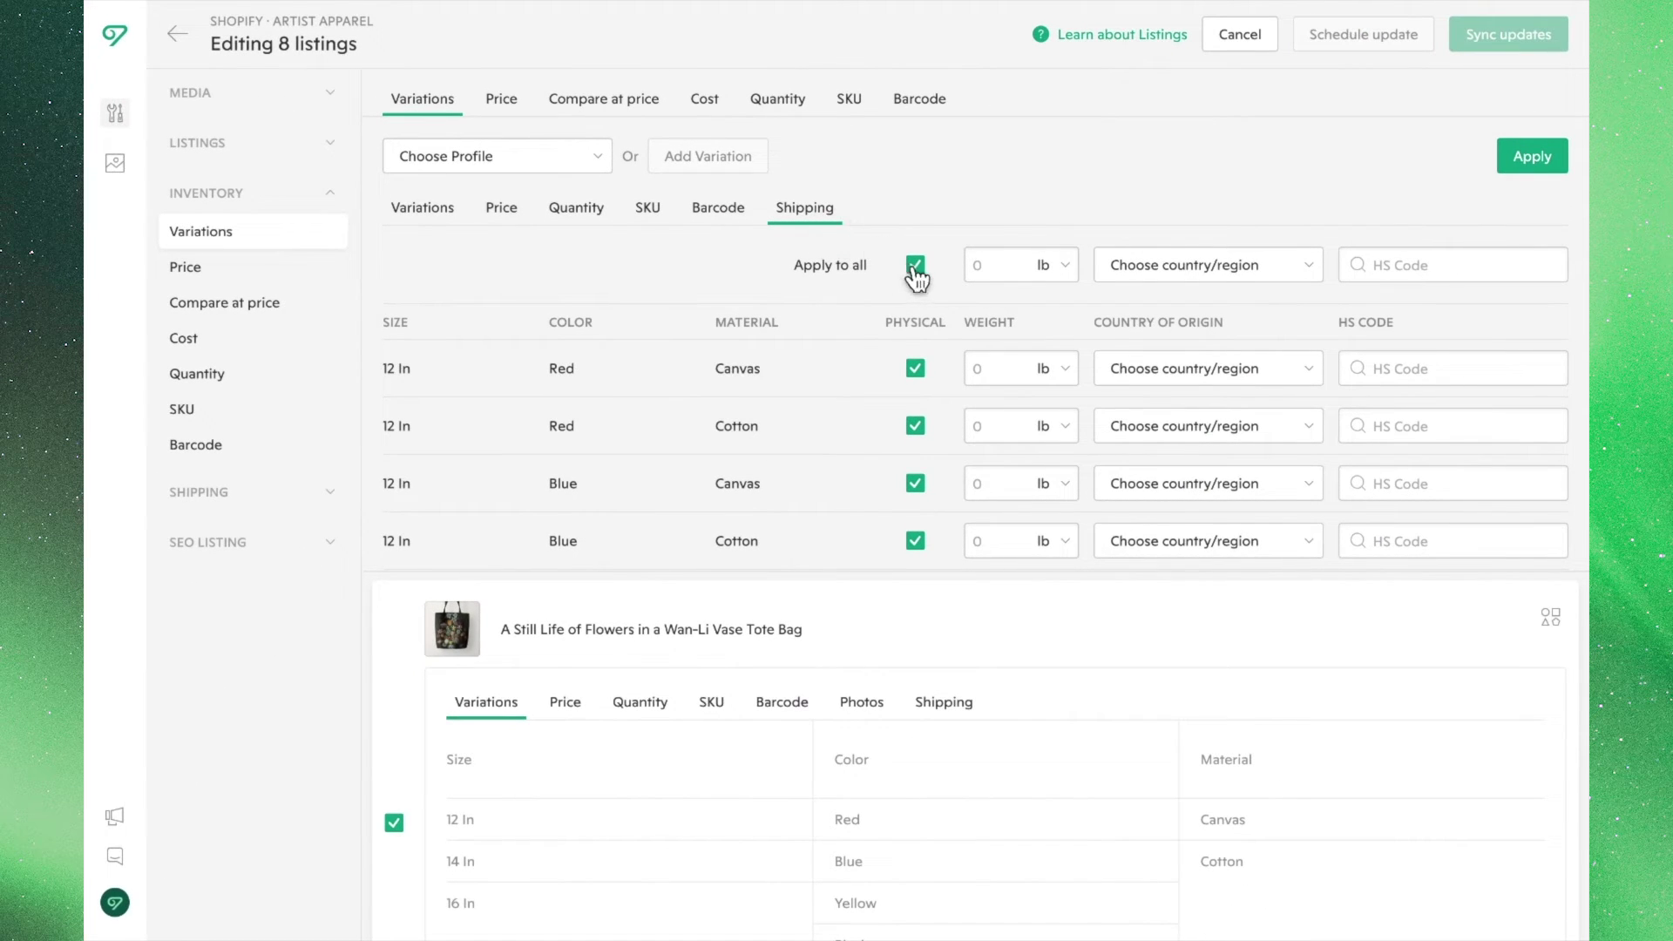
click(915, 266)
click(915, 266)
click(980, 263)
text(1)
Step: Set the country of origin of all variants in bulk to United States
click(1150, 266)
key(g)
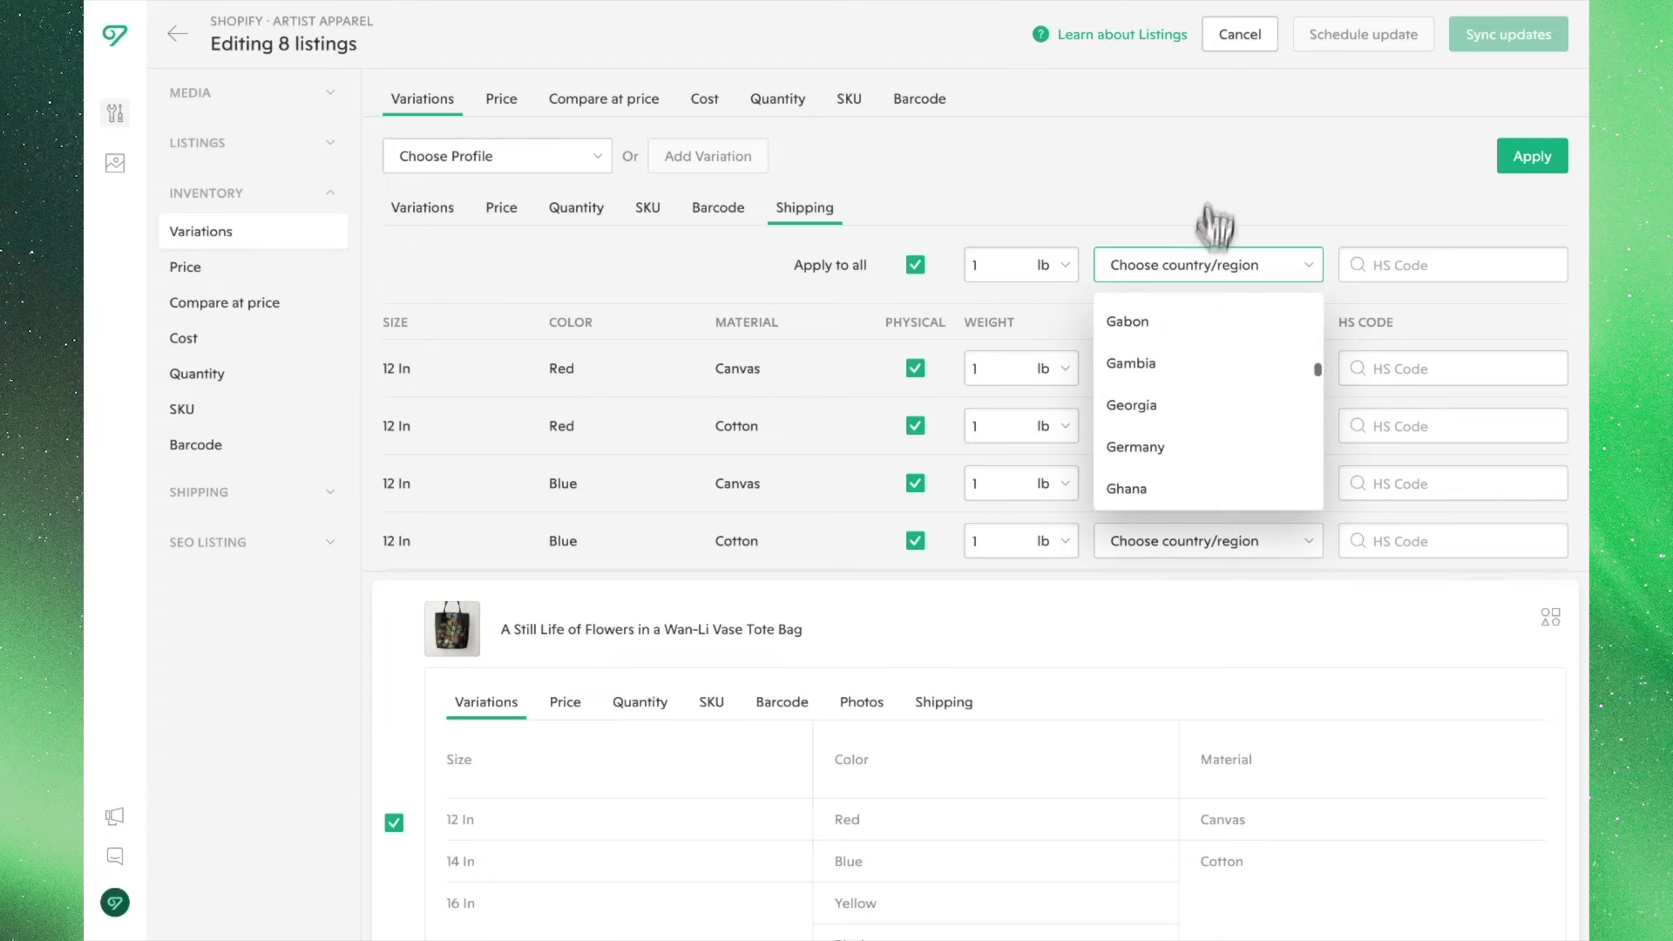
scroll(1220, 446, down, 20)
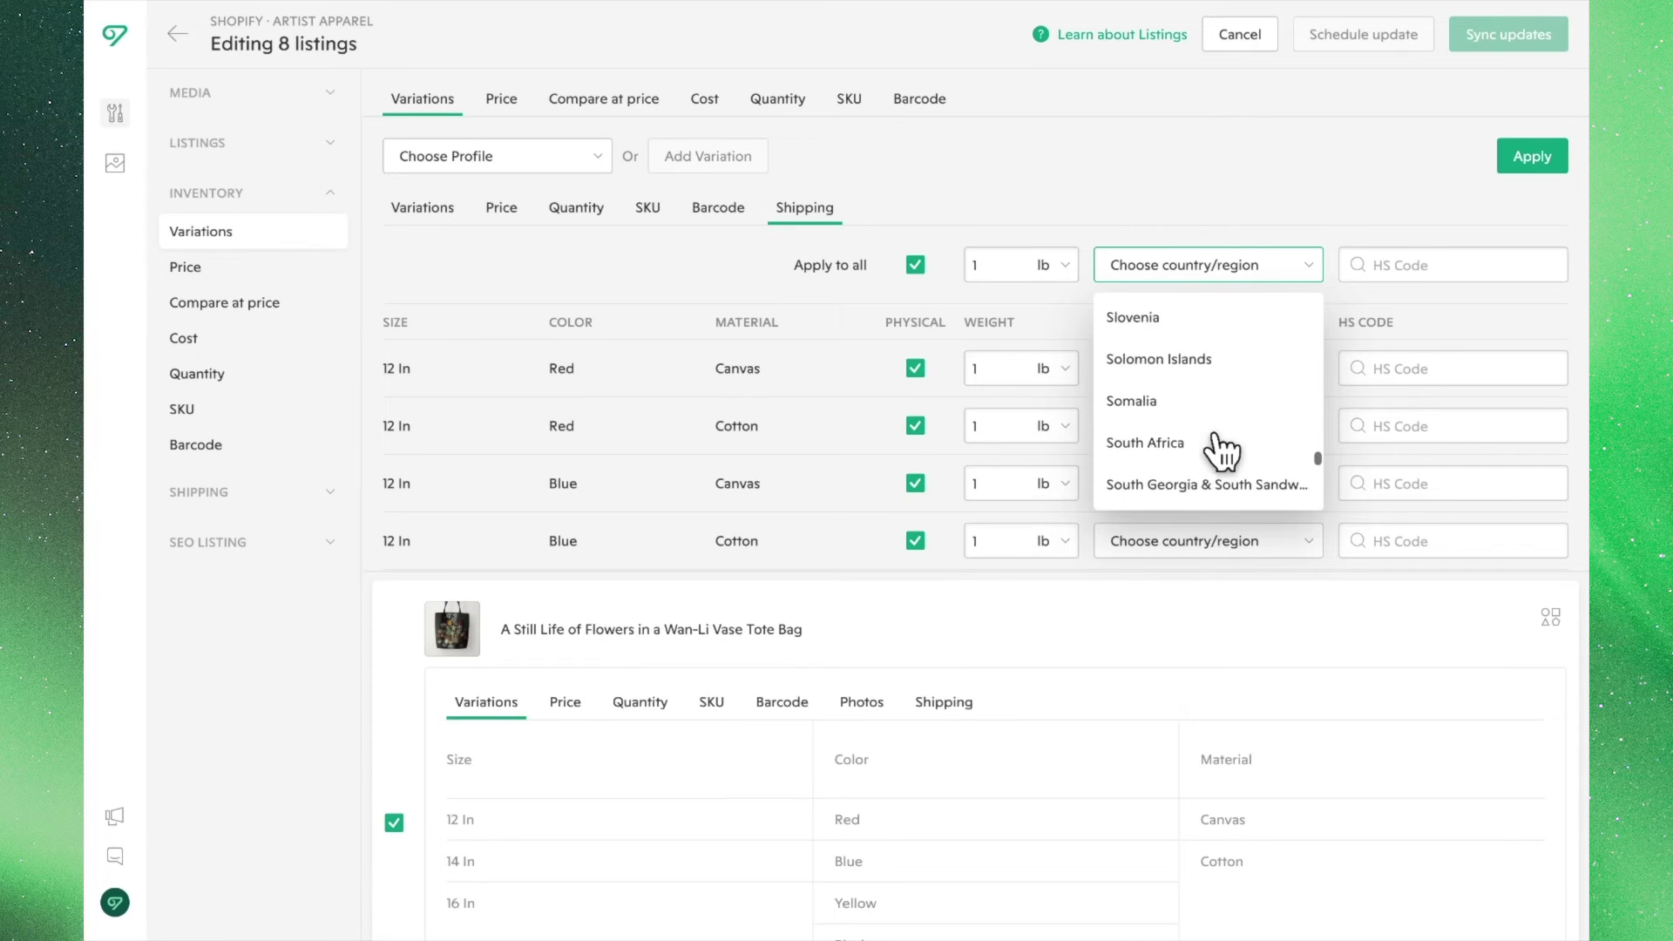
scroll(1223, 450, down, 15)
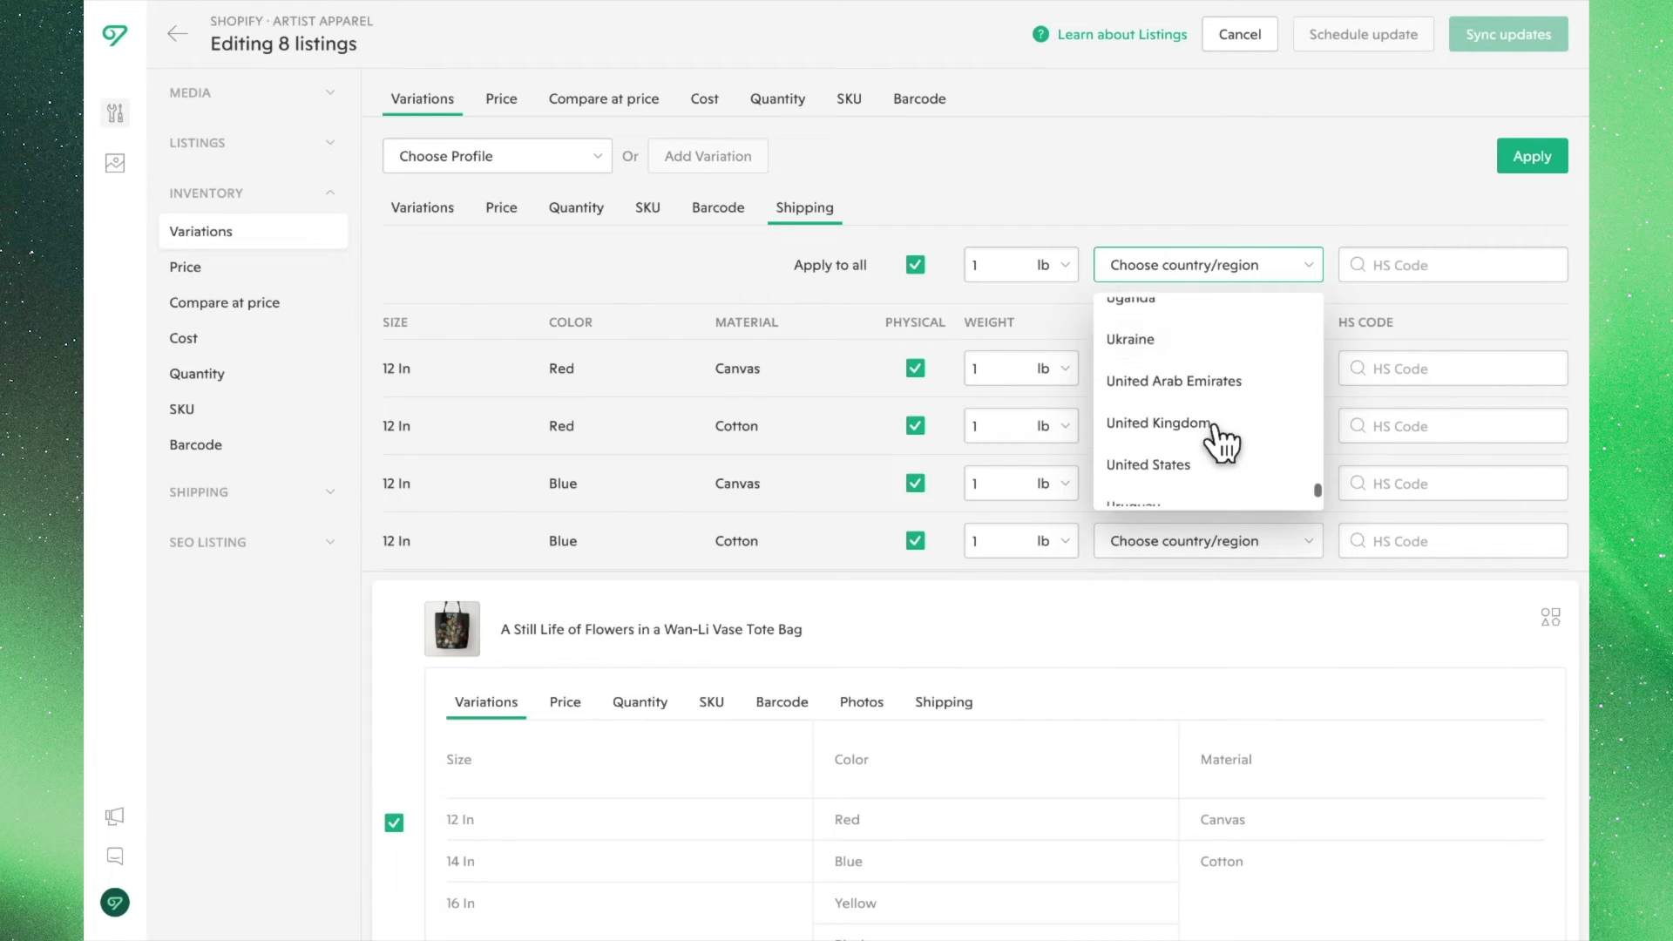
click(1225, 447)
Step: Search the HS codes for "bag" and assign code 630520, sacks and bags, to all variants in bulk
click(1380, 264)
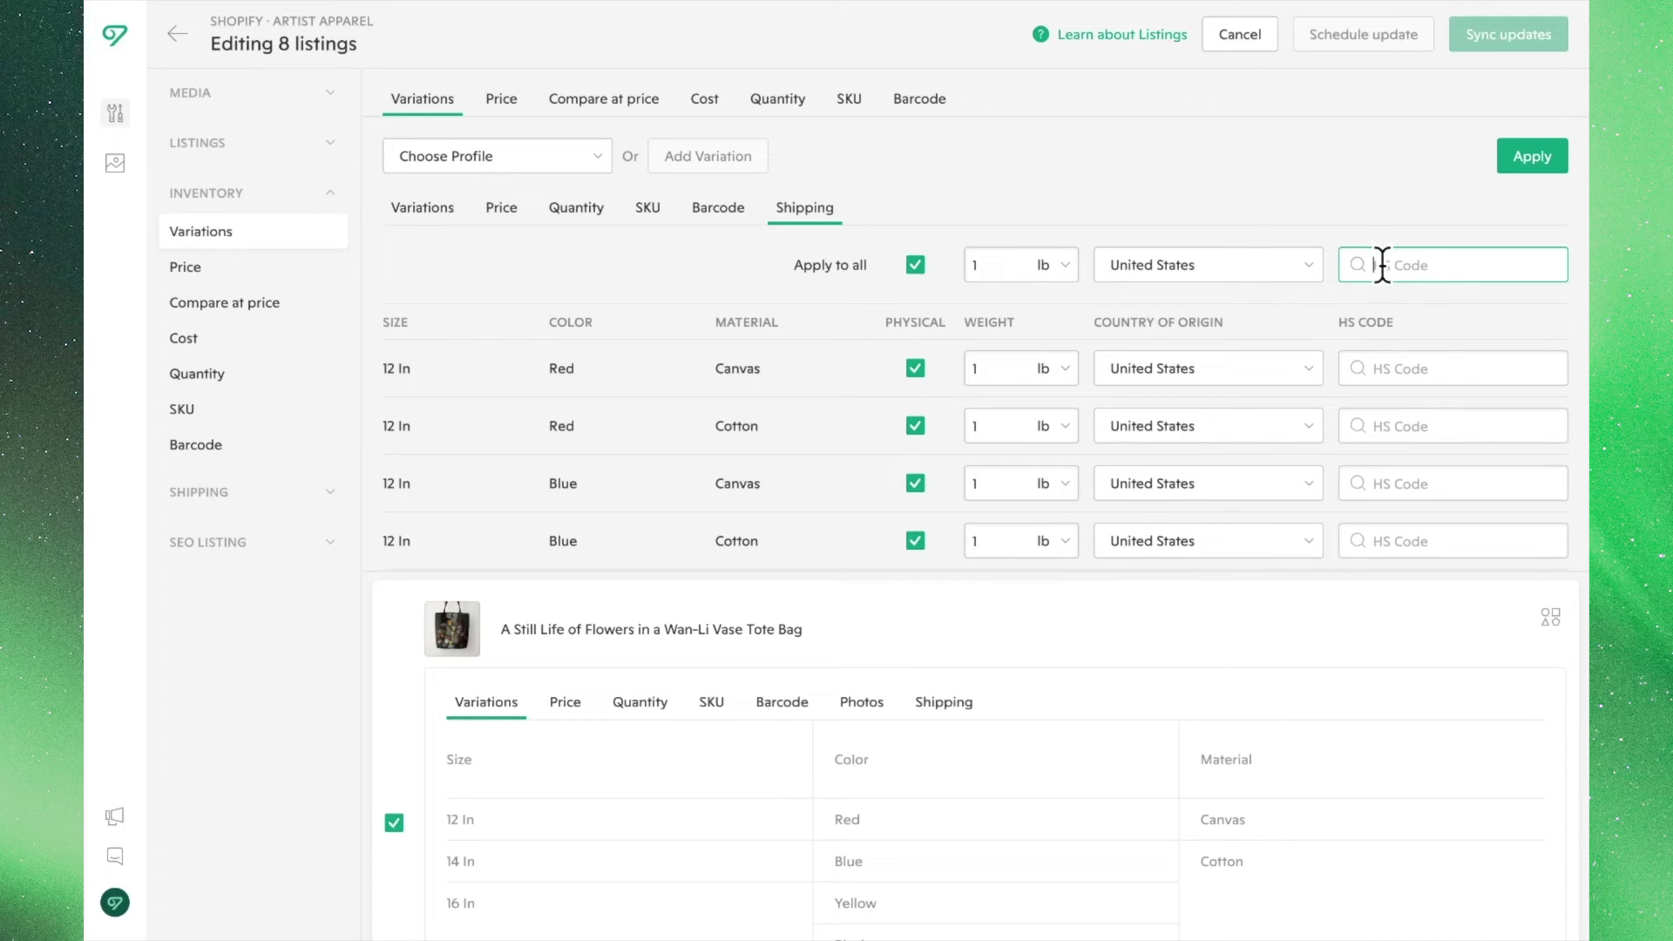
text(bag)
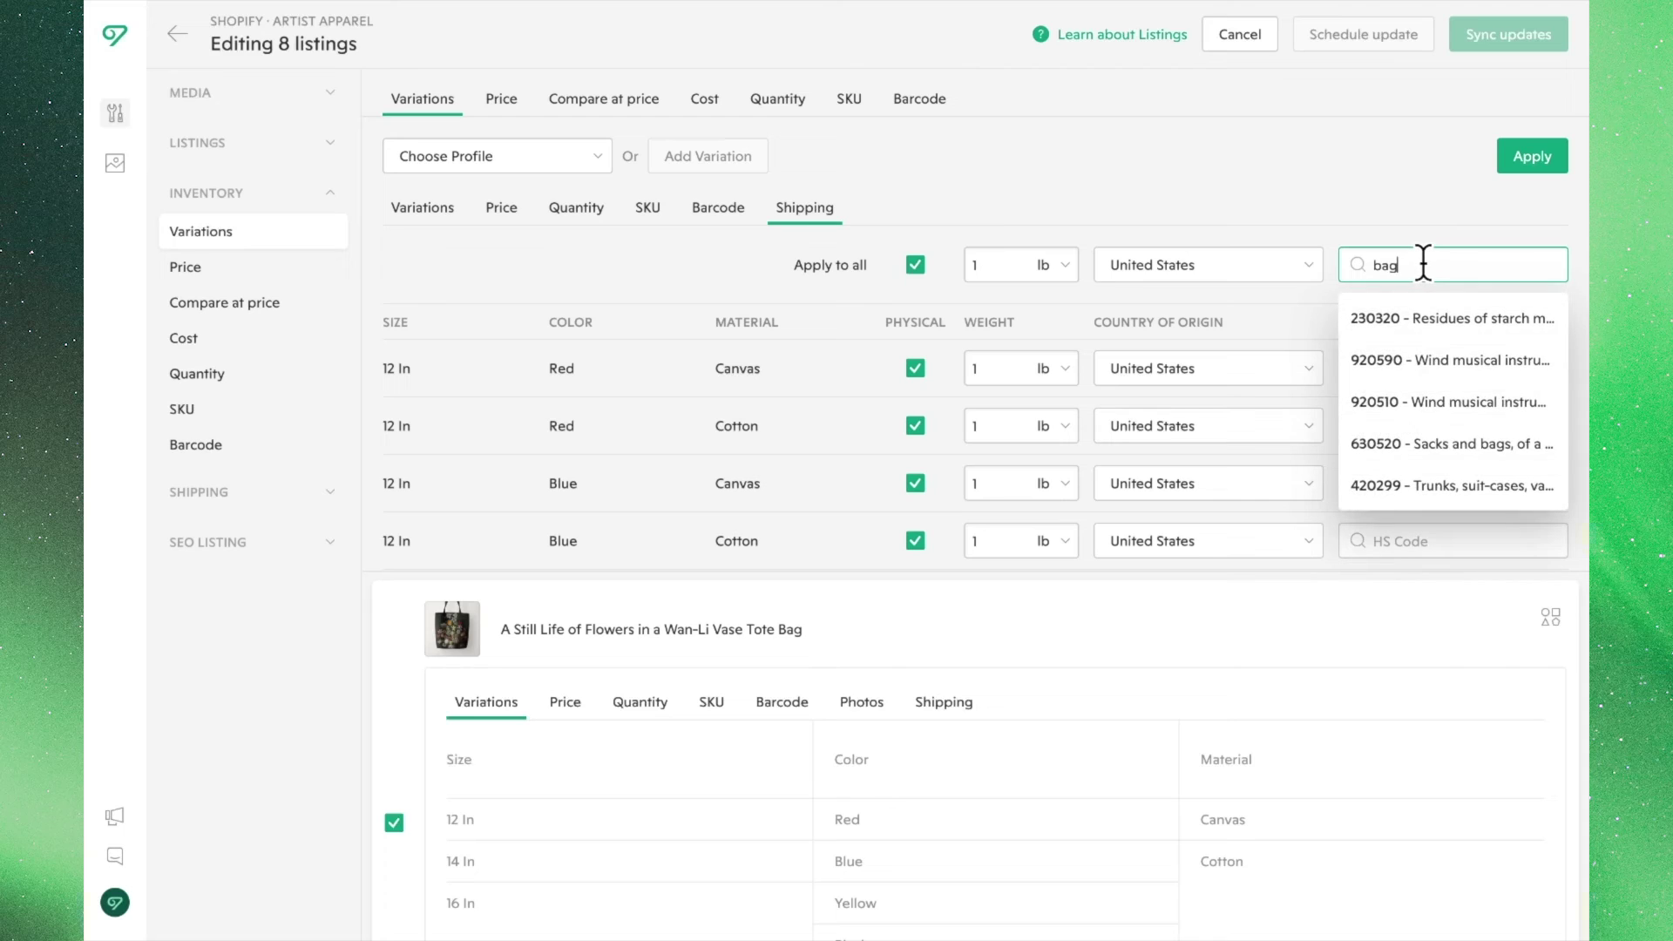
click(1505, 444)
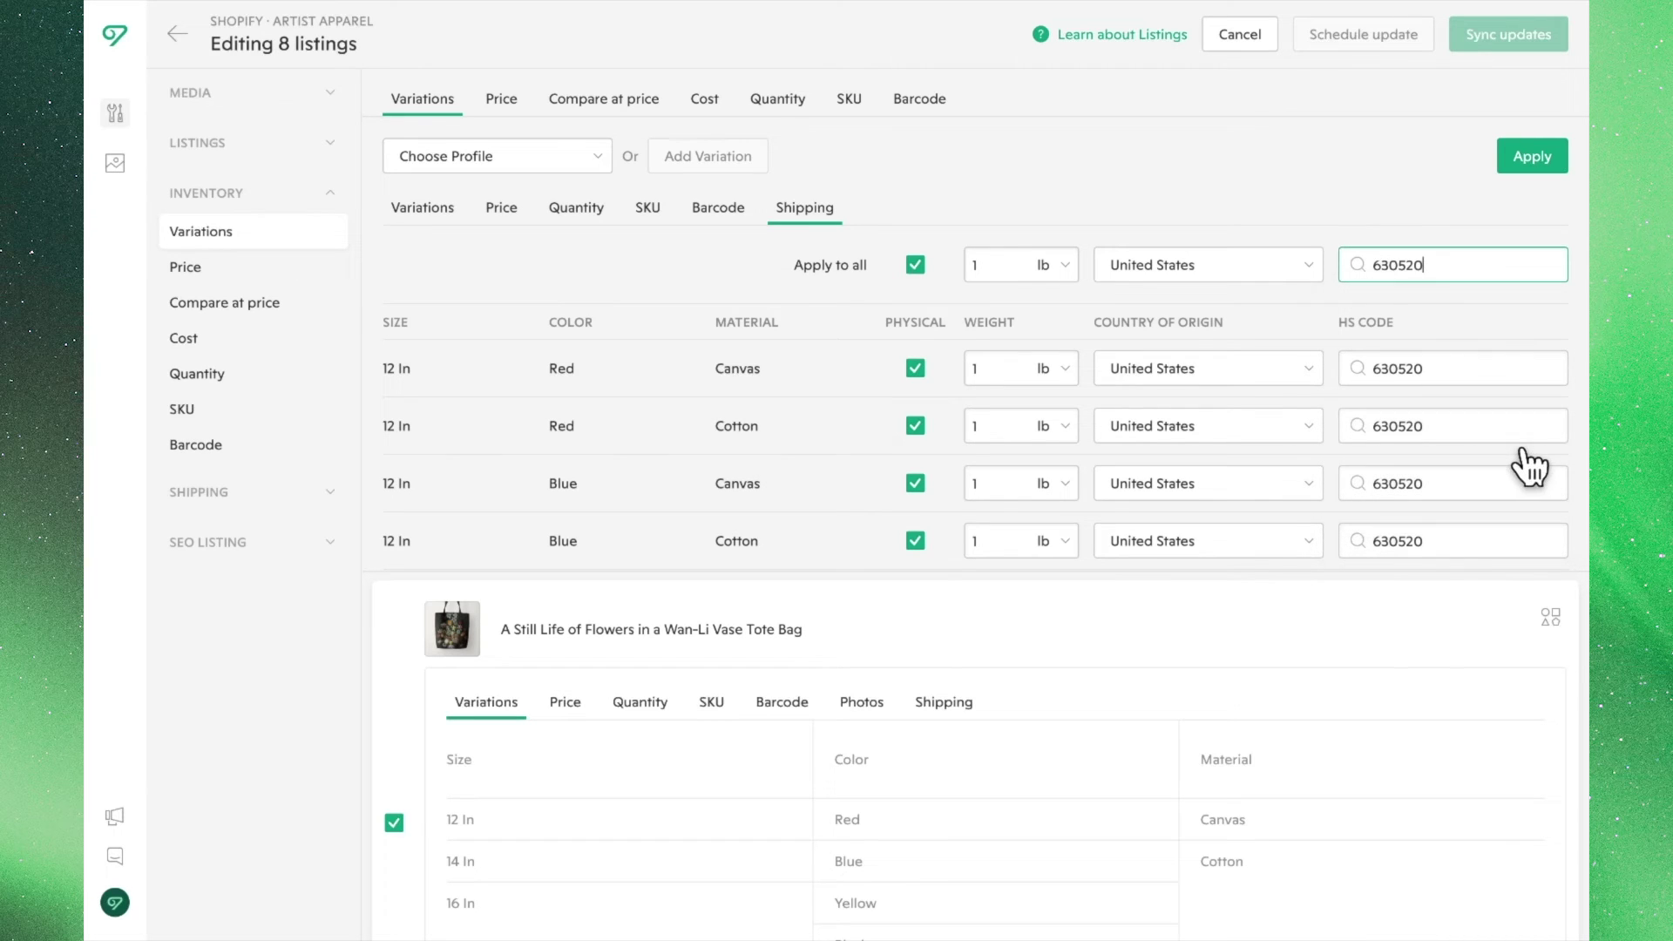
click(1541, 309)
Step: Apply the configured variations to the selected listings and look through the updated listings
click(1539, 167)
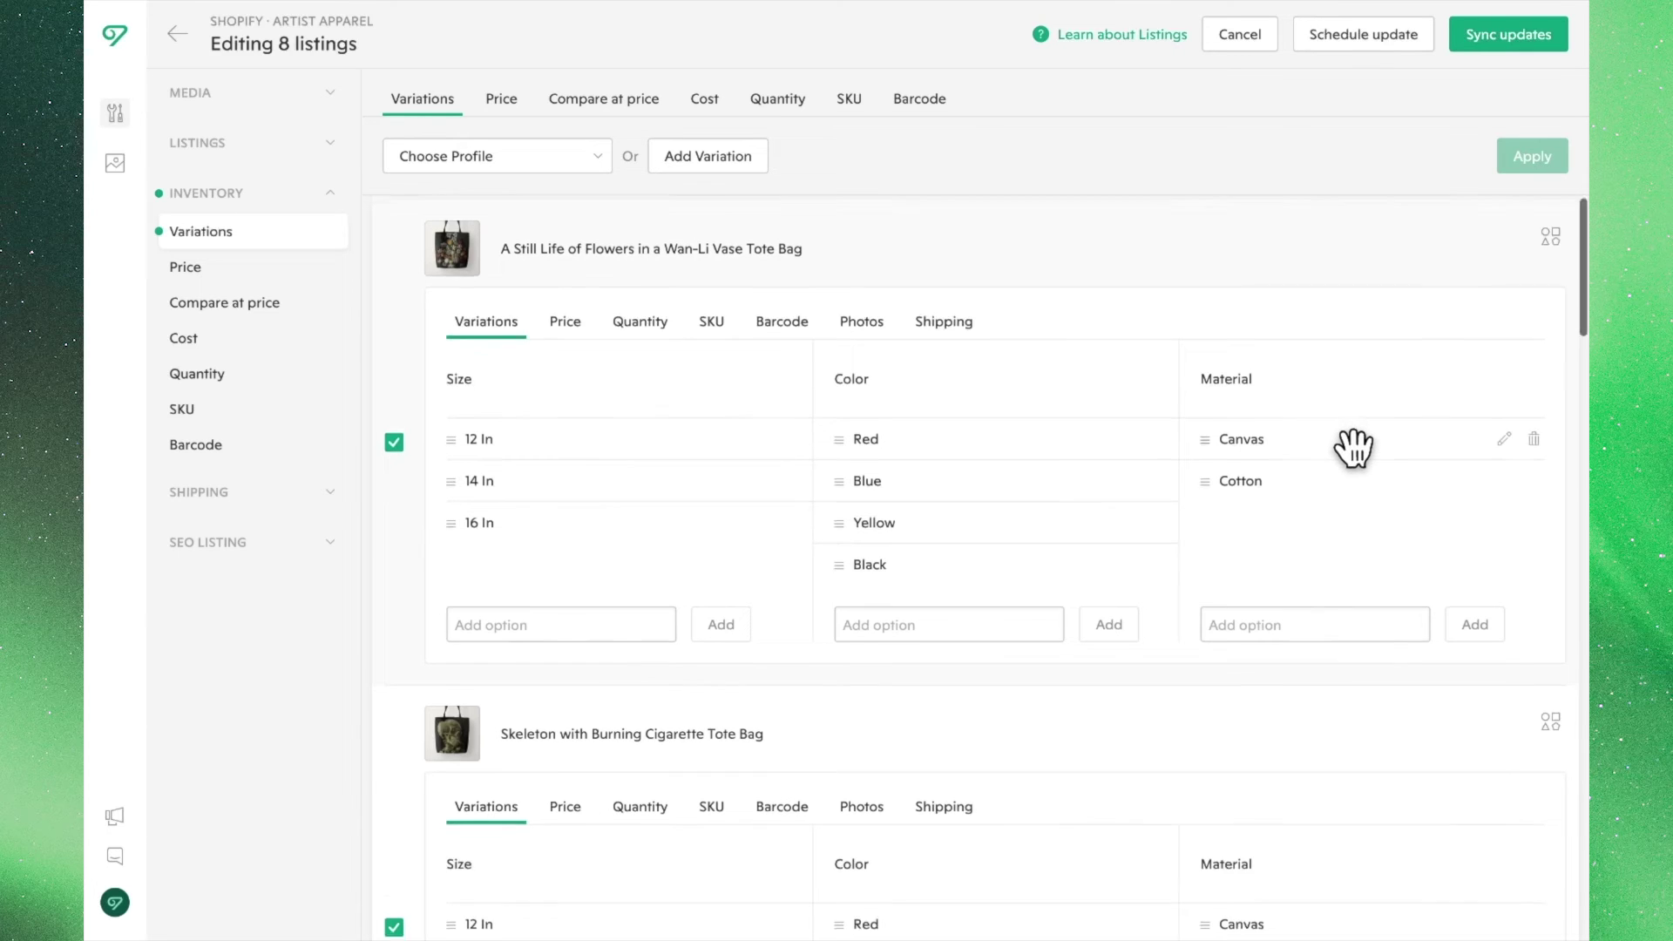
scroll(1353, 448, down, 3)
scroll(1353, 448, down, 15)
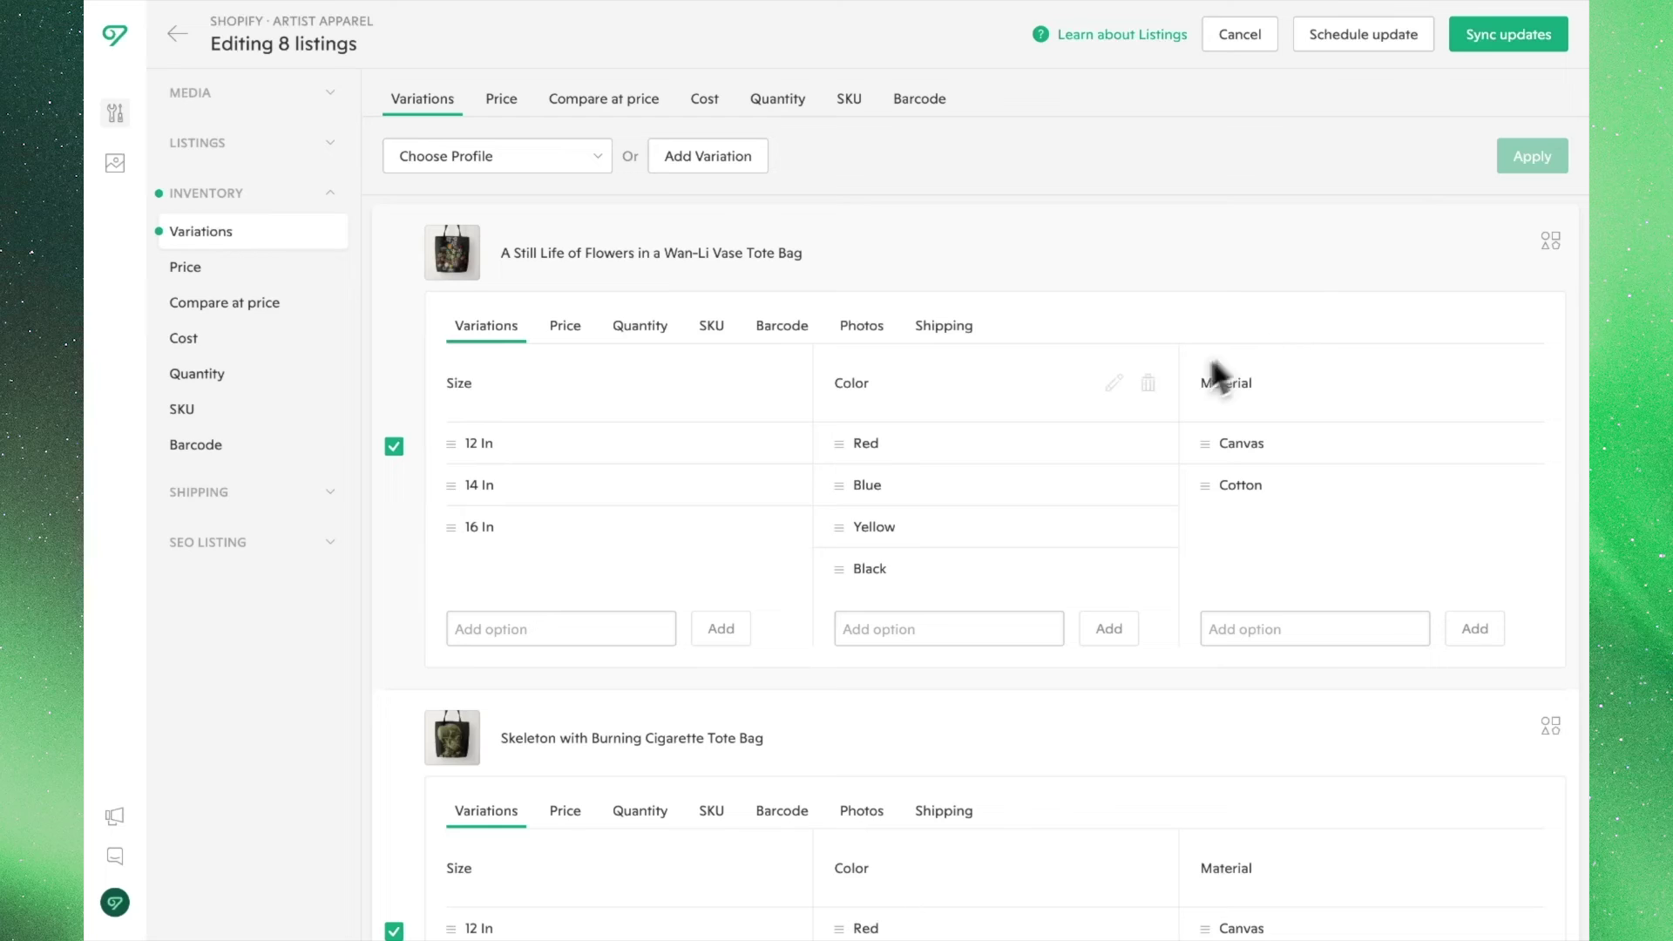
Step: Add an 18 In size option to the A Still Life of Flowers in a Wan-Li Vase Tote Bag listing
click(644, 629)
text(18 In)
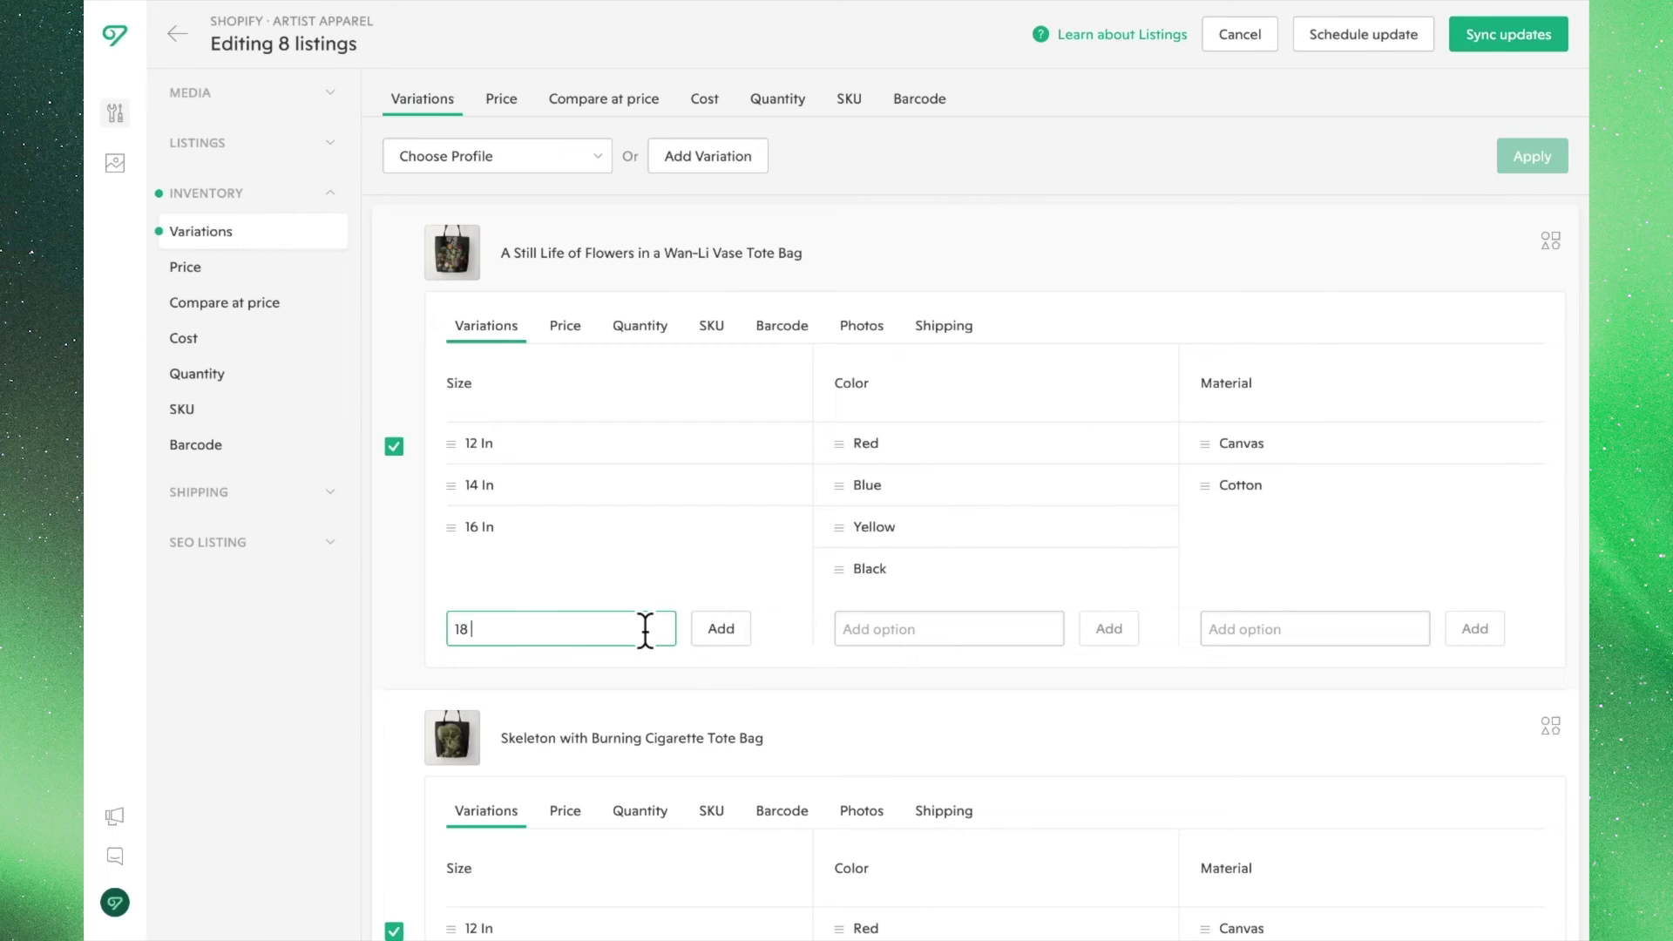
click(721, 631)
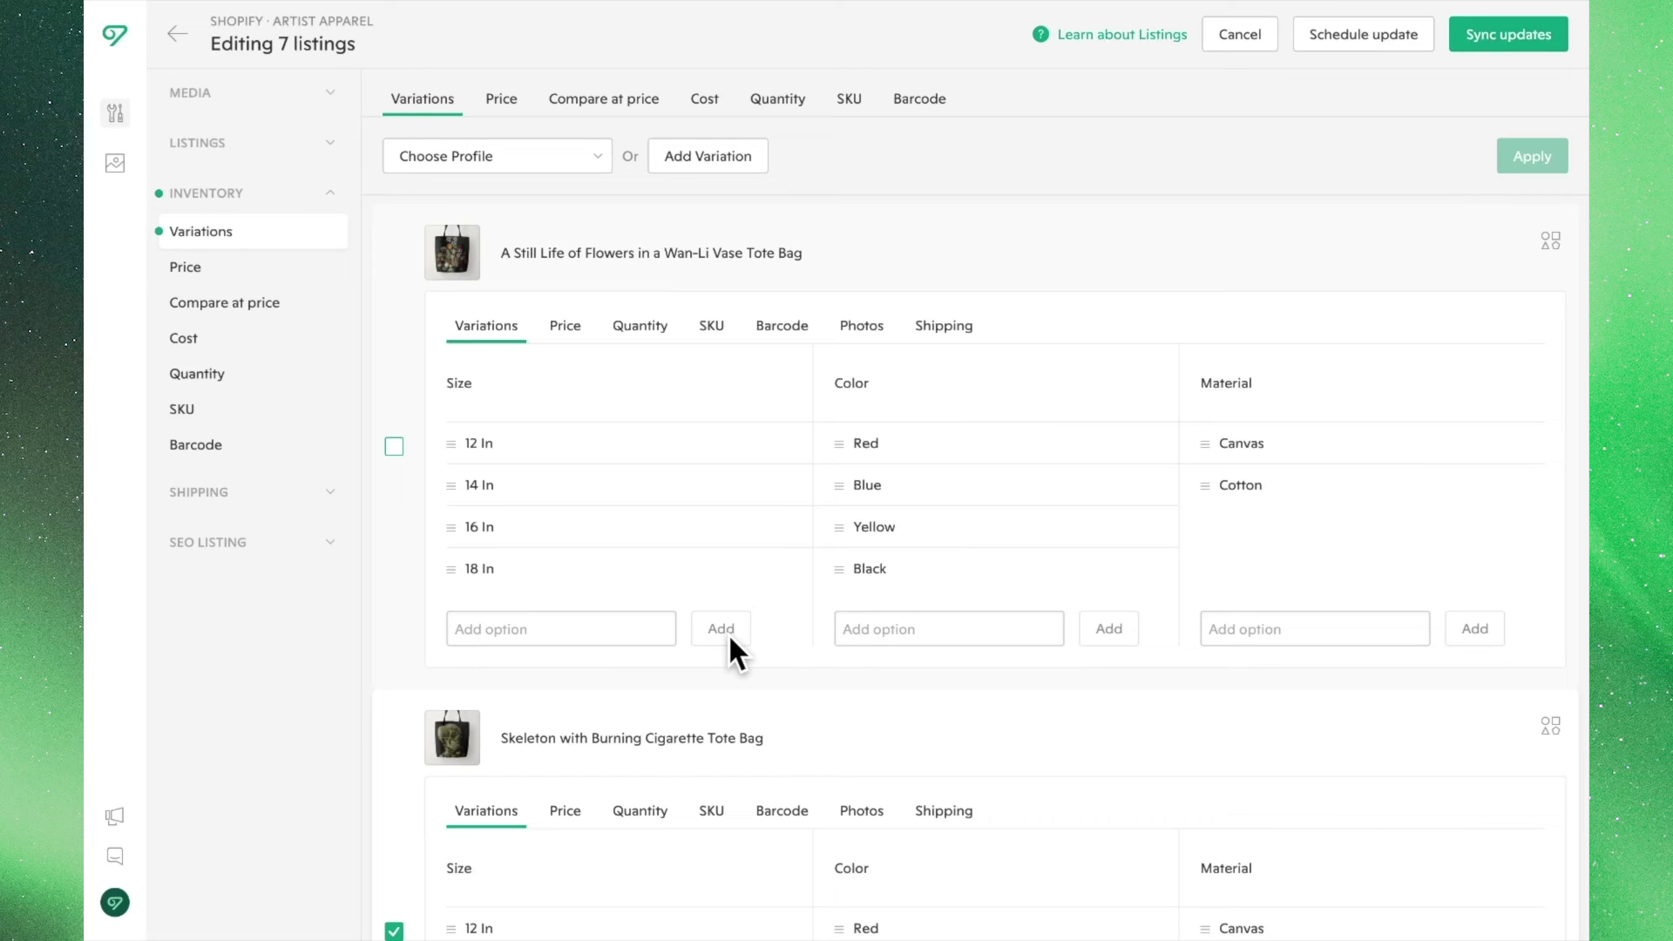
Step: In the Still Life of Flowers listing, assign the red-handled bag photo to the 12 In Red variants and the black-handled one to 12 In Blue
click(861, 325)
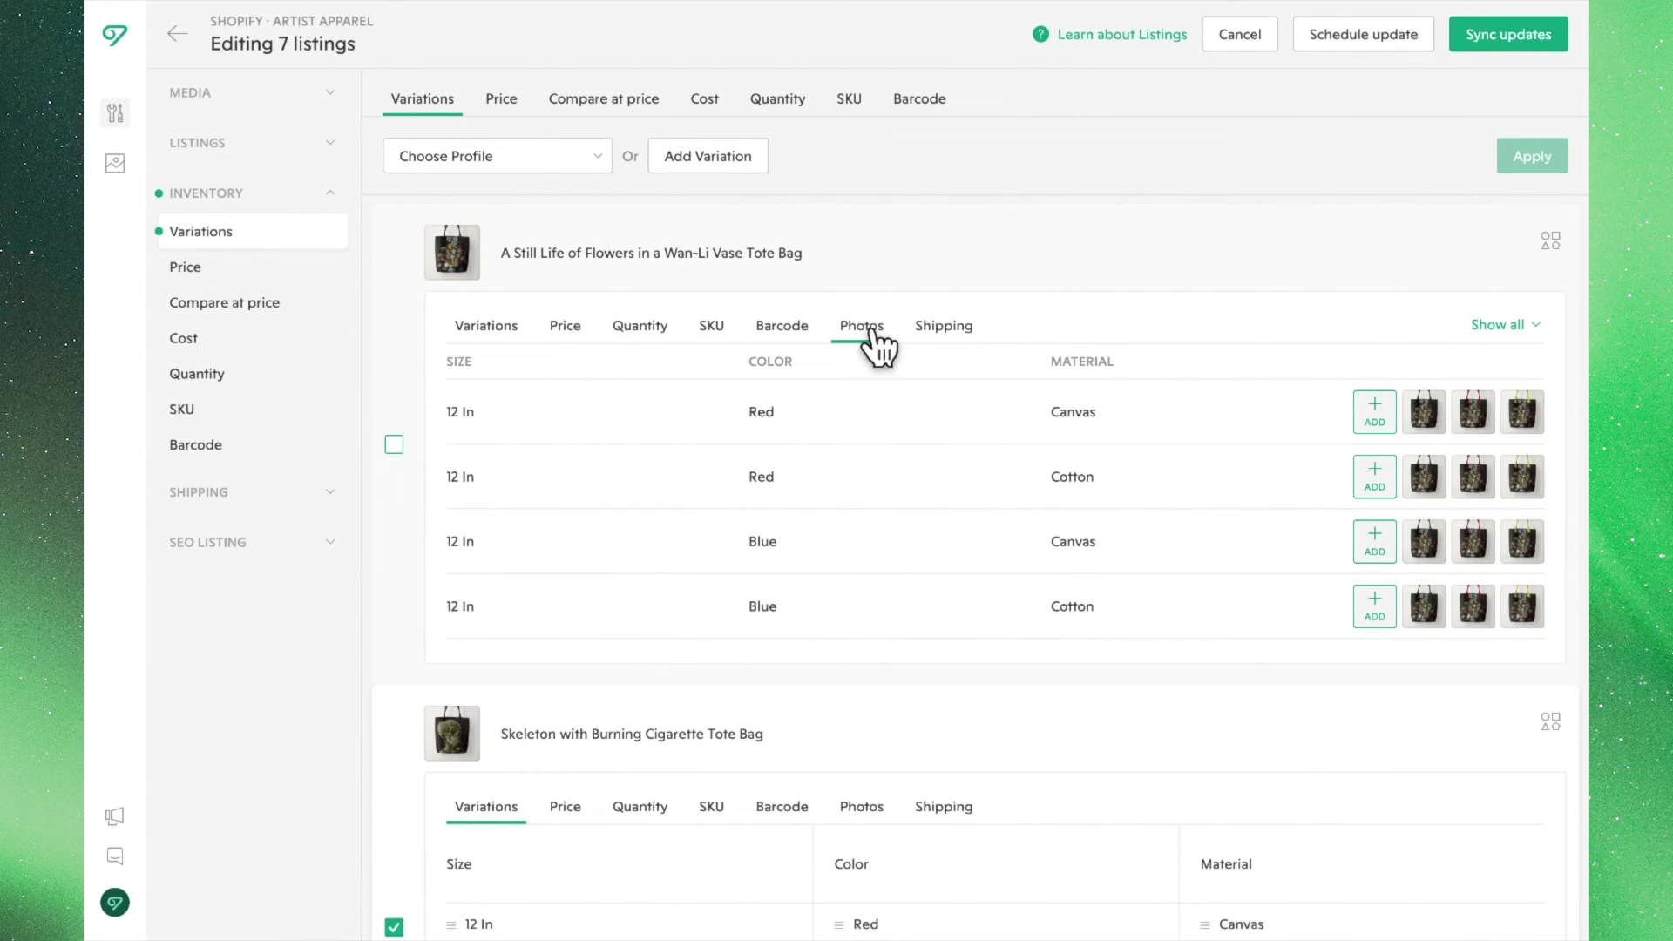
click(1472, 414)
click(1473, 477)
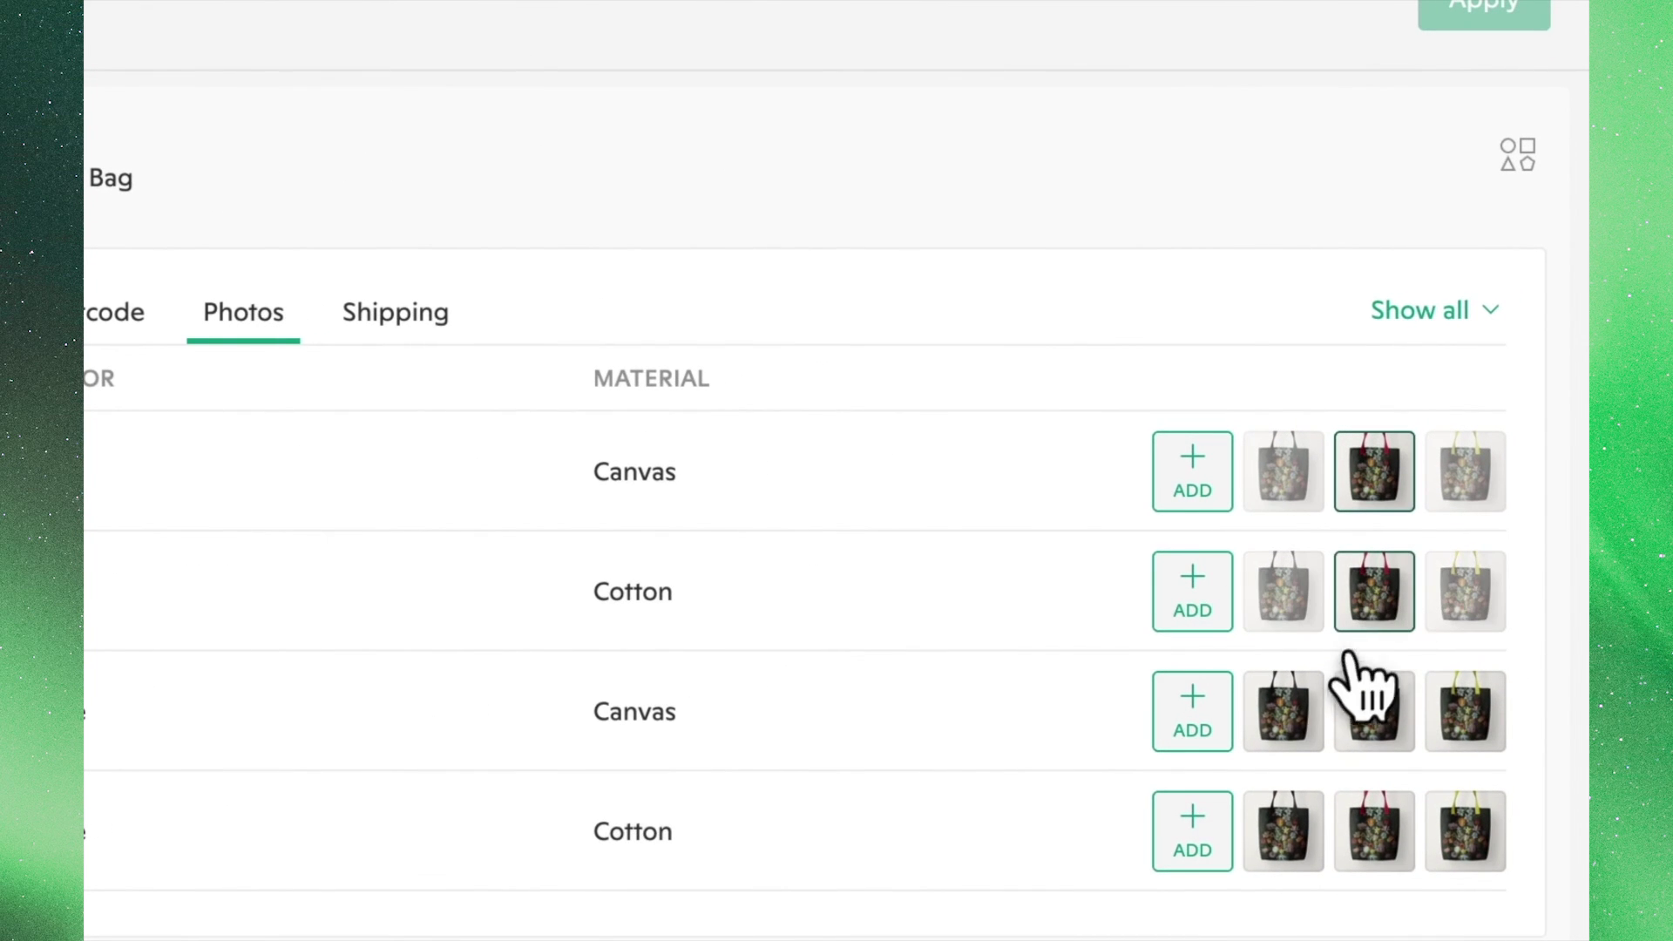
click(1295, 697)
click(1286, 832)
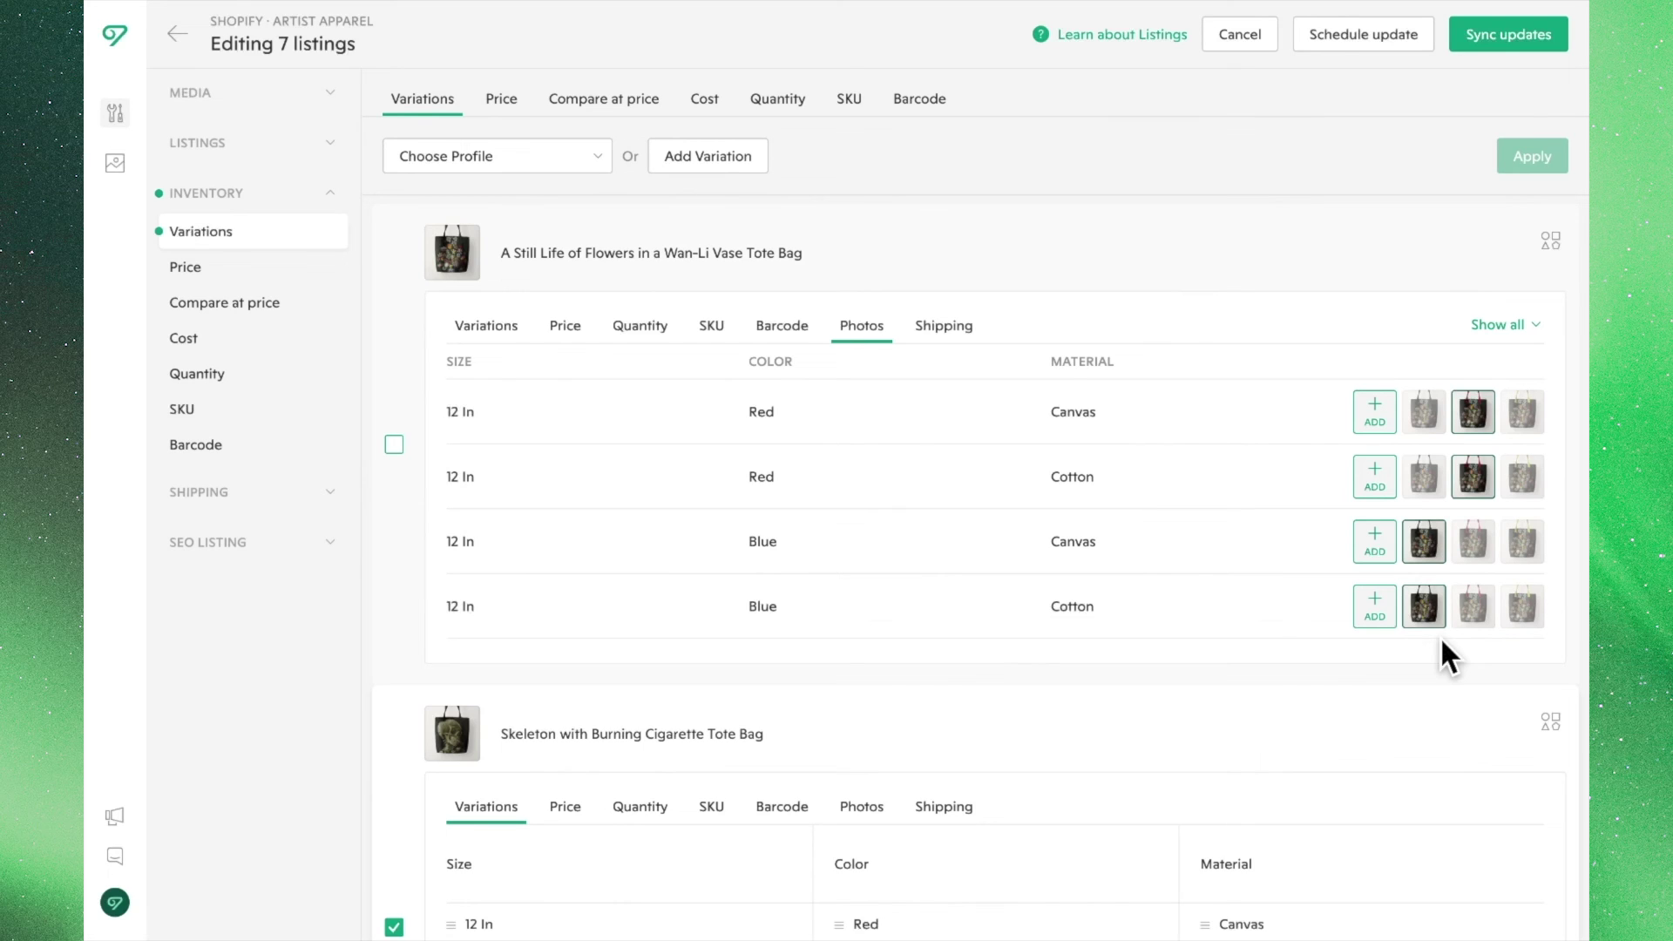
Step: Sync the listing updates to the Shopify shop
click(1505, 51)
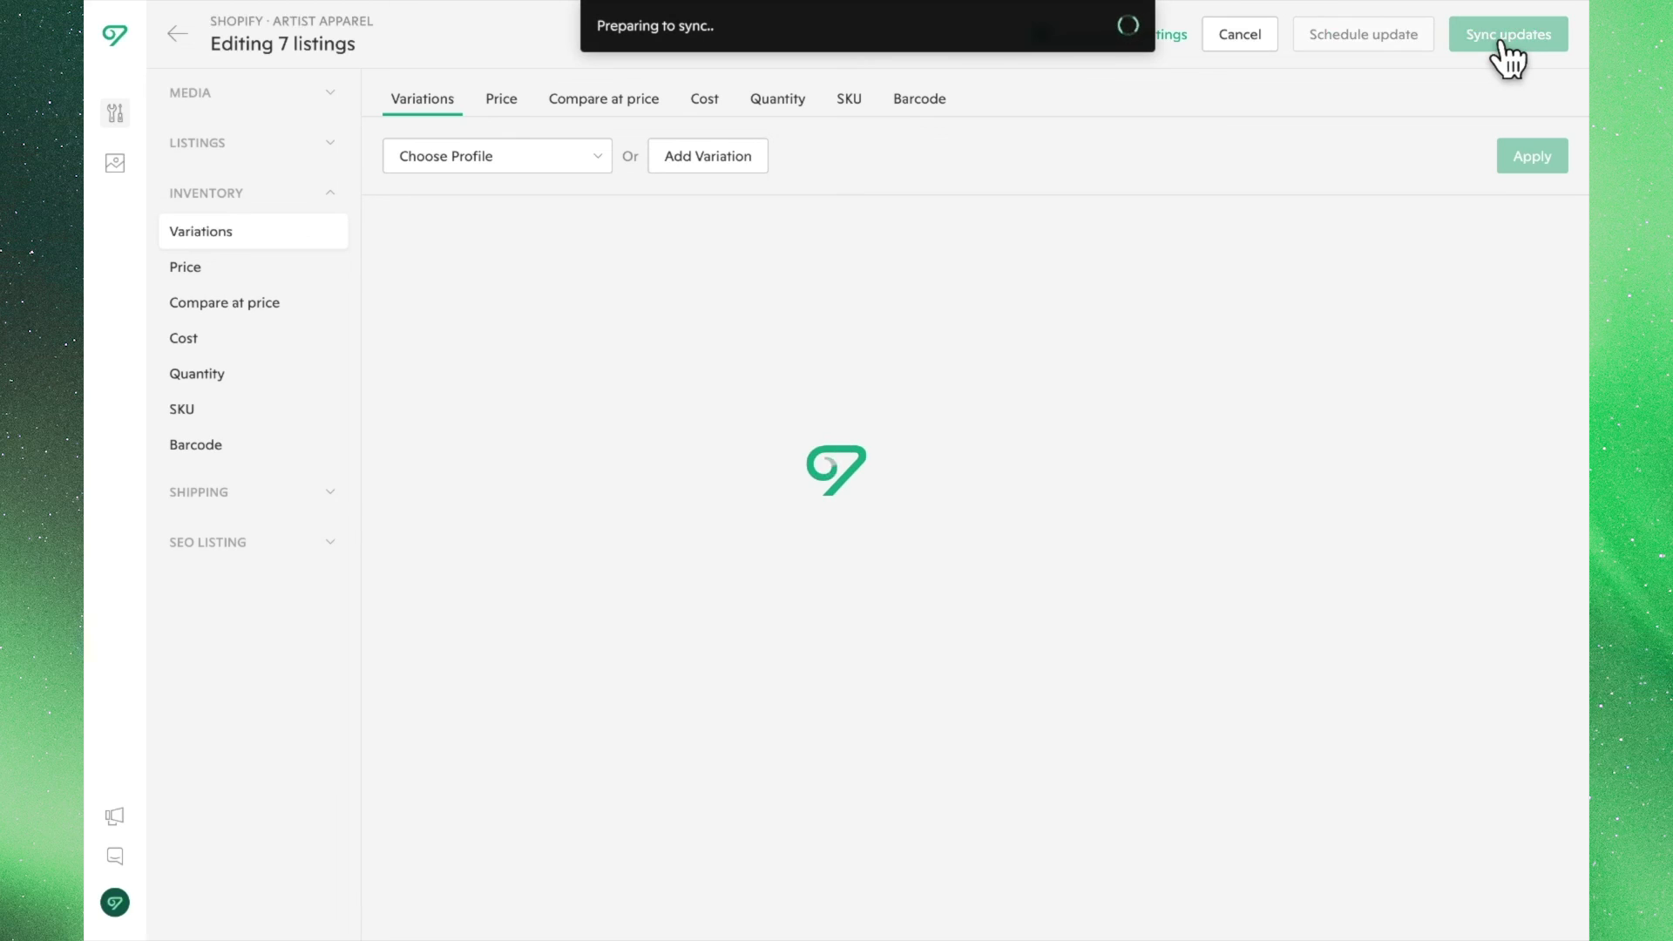